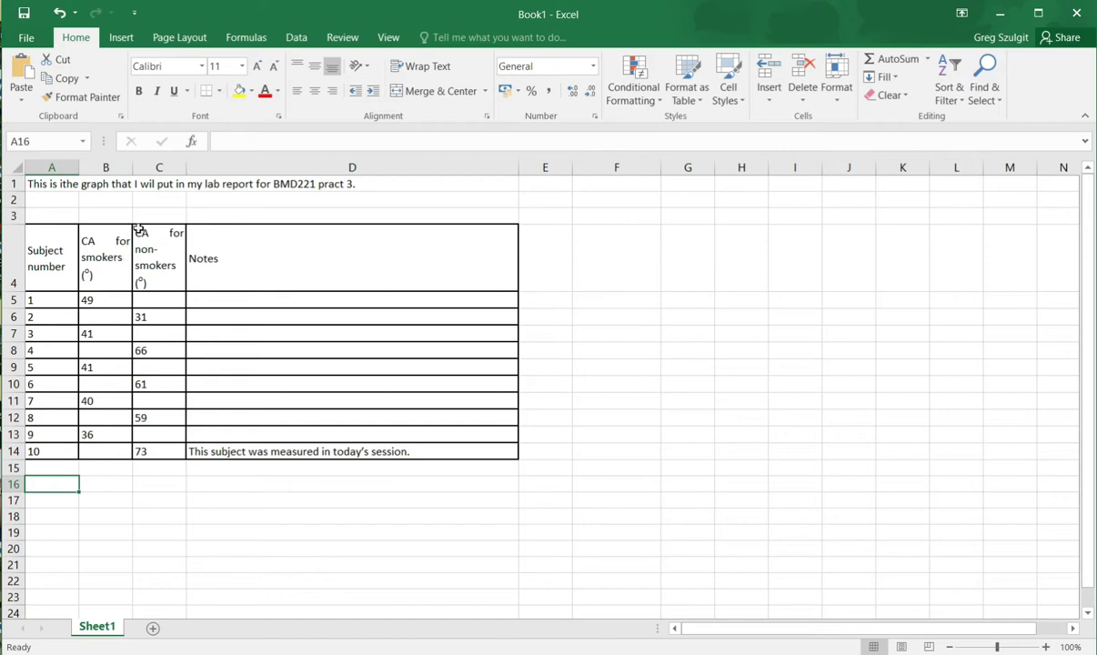
Widen columns B and C, and enter the labels "average" in A16 and "std dev" in A17
{"action": "left_click_drag", "start_coordinate": [133, 169], "coordinate": [223, 170]}
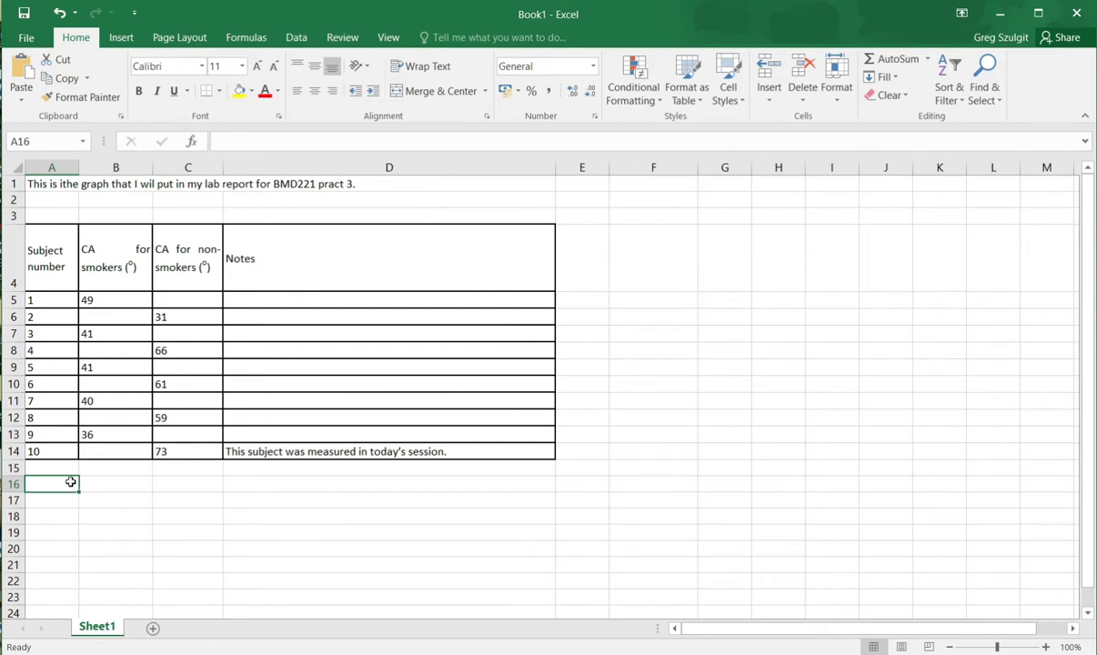
{"action": "type", "text": "average"}
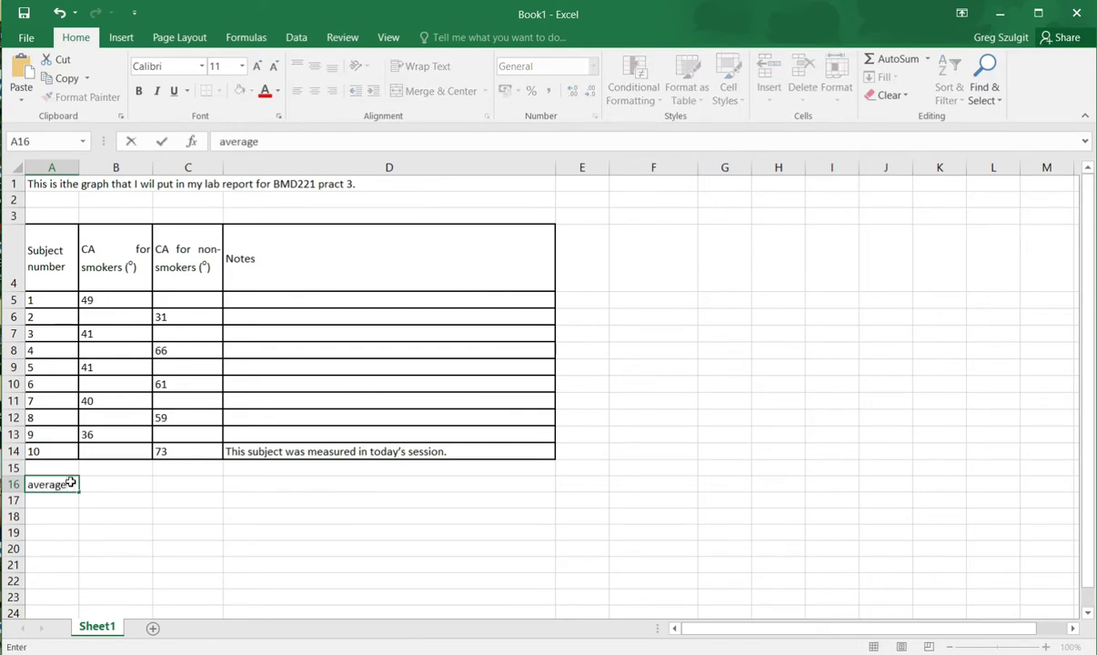
{"action": "key", "text": "Return"}
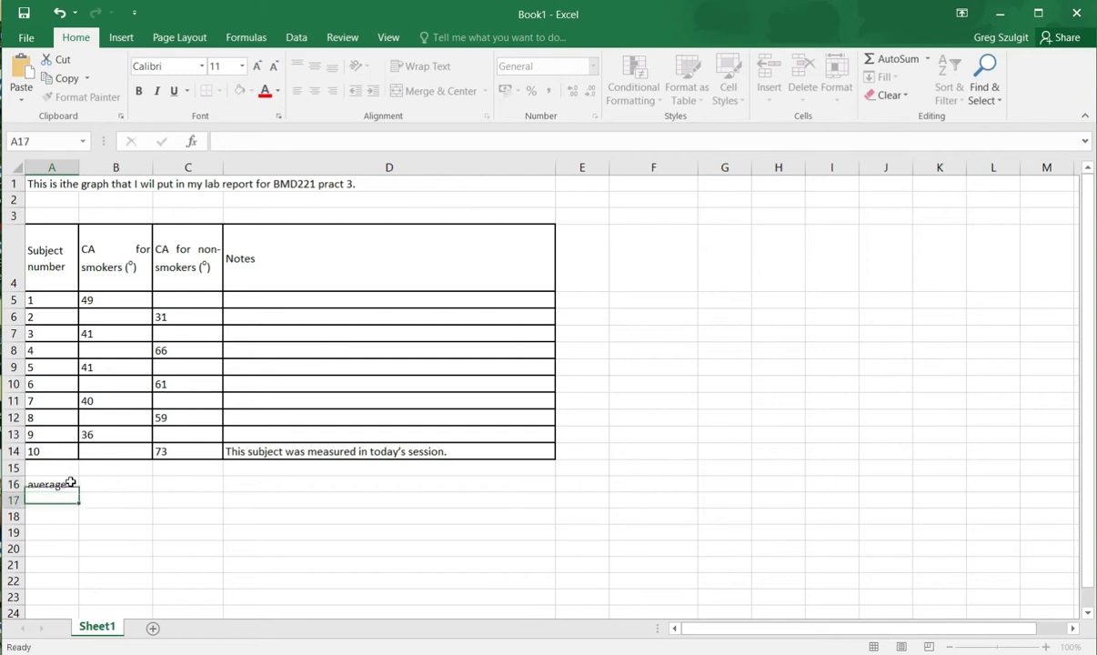
{"action": "type", "text": "std dev"}
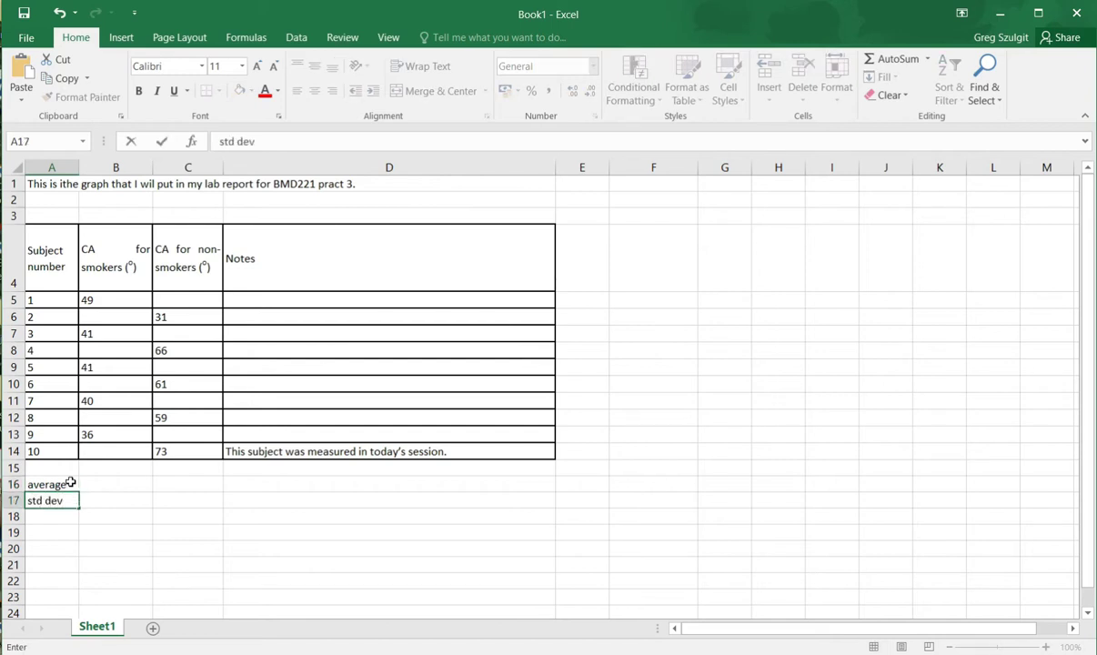
{"action": "key", "text": "Up"}
Start a formula in B16 with the AVERAGE function for the smokers' values
{"action": "key", "text": "Right"}
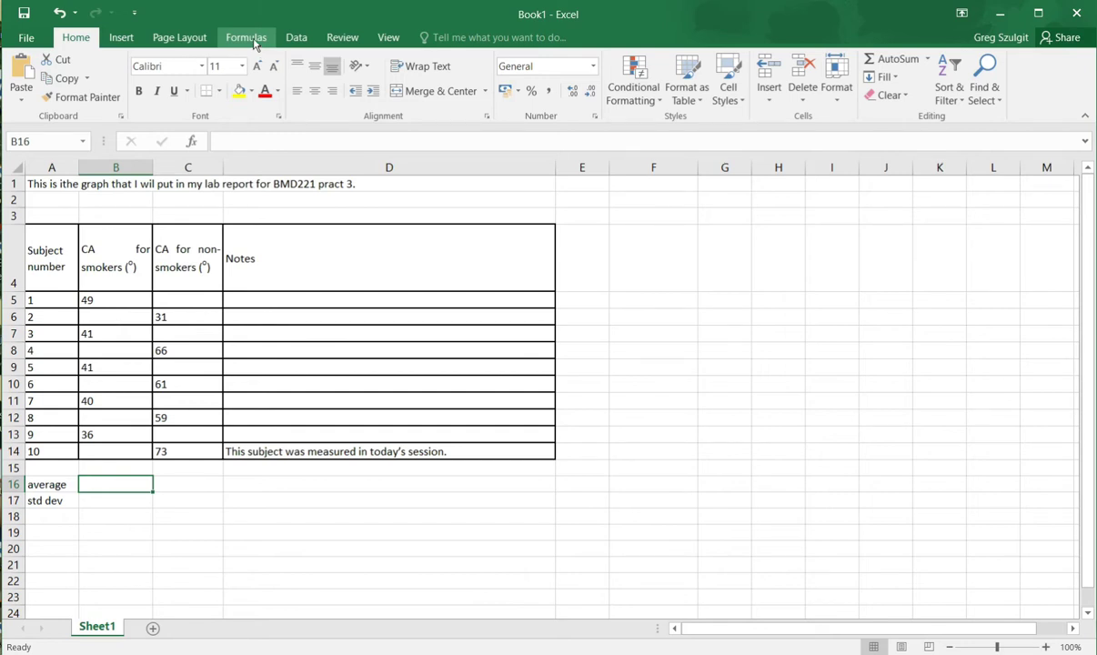
{"action": "type", "text": "="}
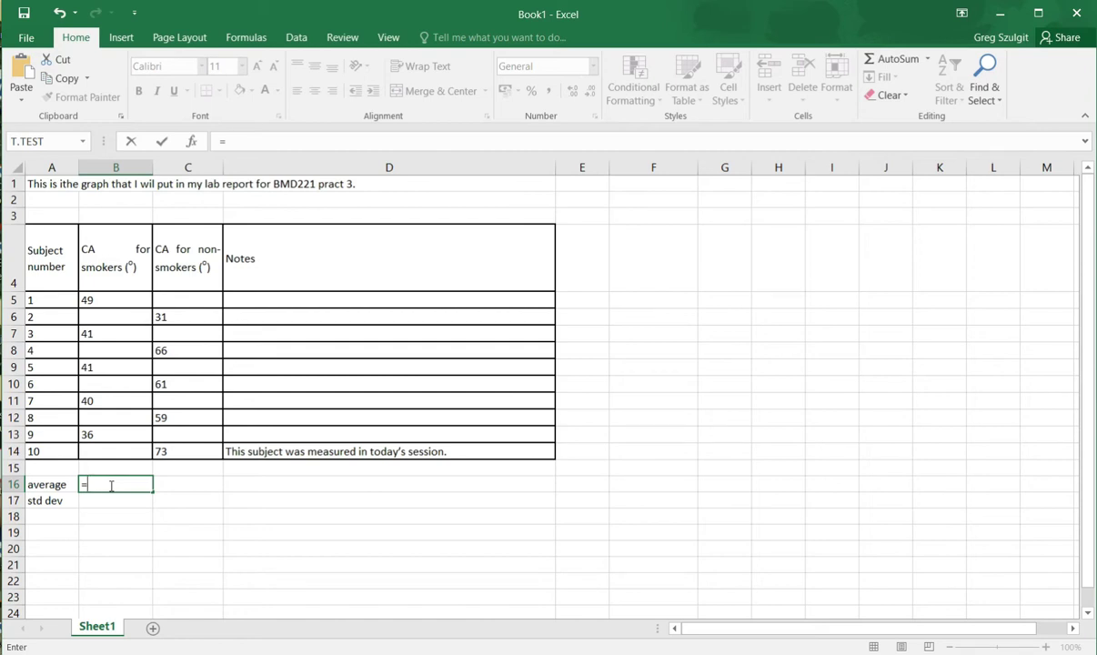
{"action": "type", "text": "av"}
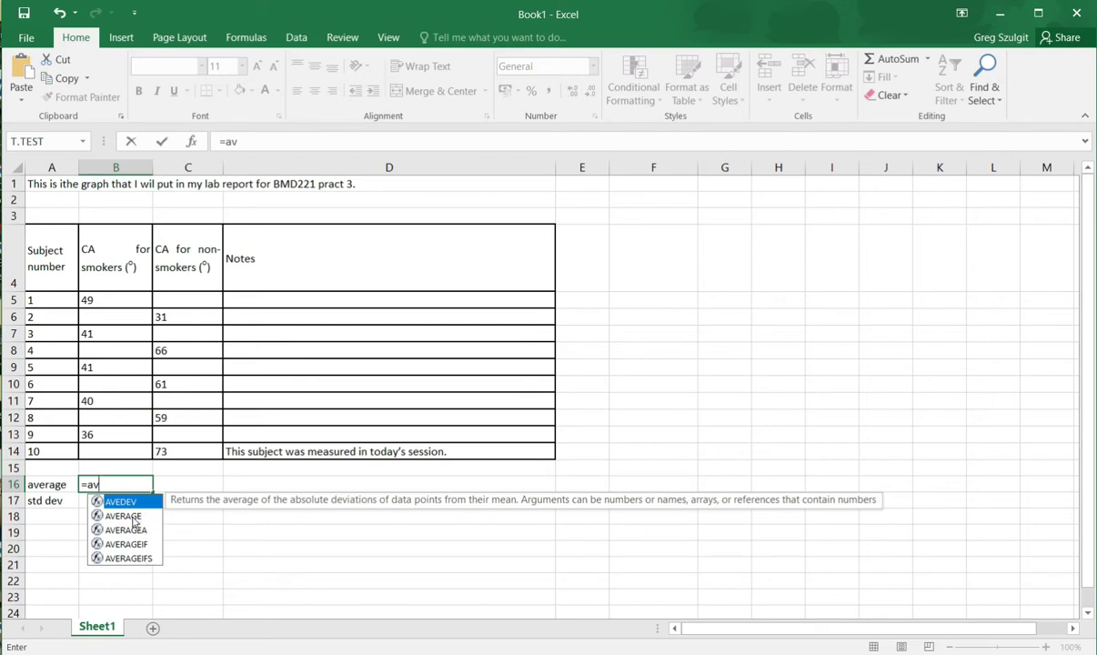
{"action": "key", "text": "BackSpace"}
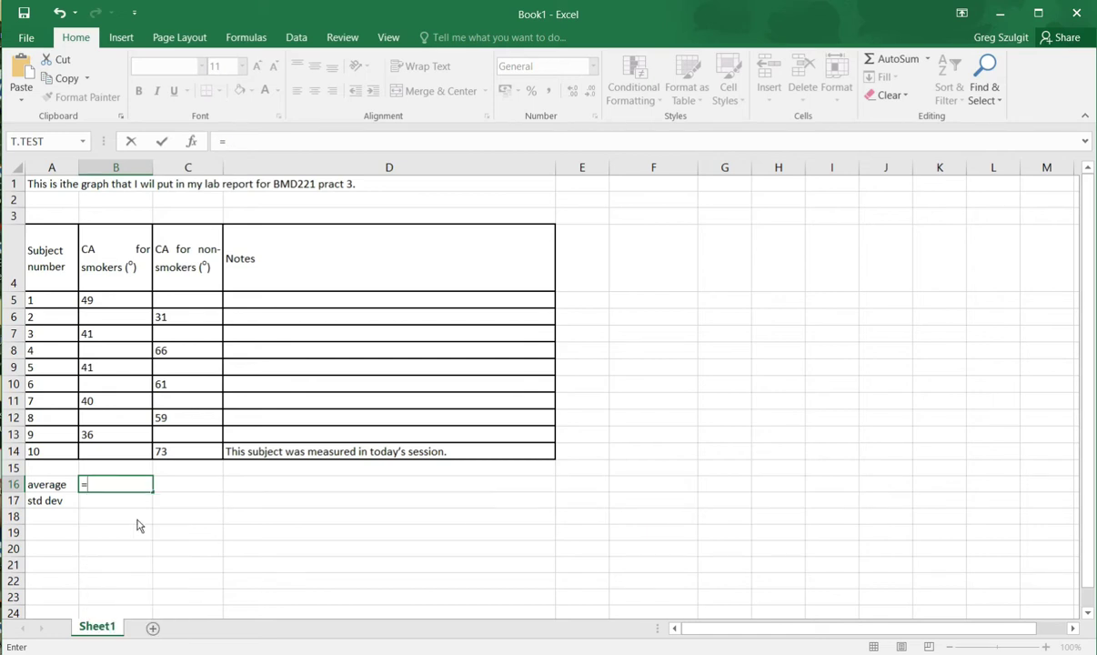
{"action": "left_click", "coordinate": [246, 39]}
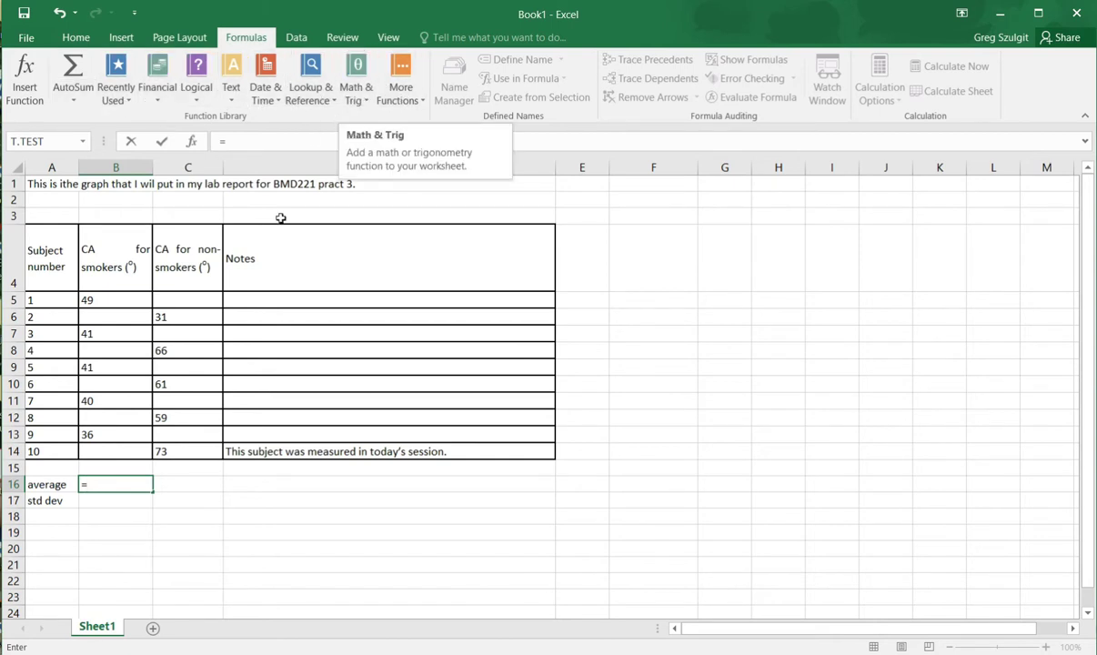
{"action": "type", "text": "av"}
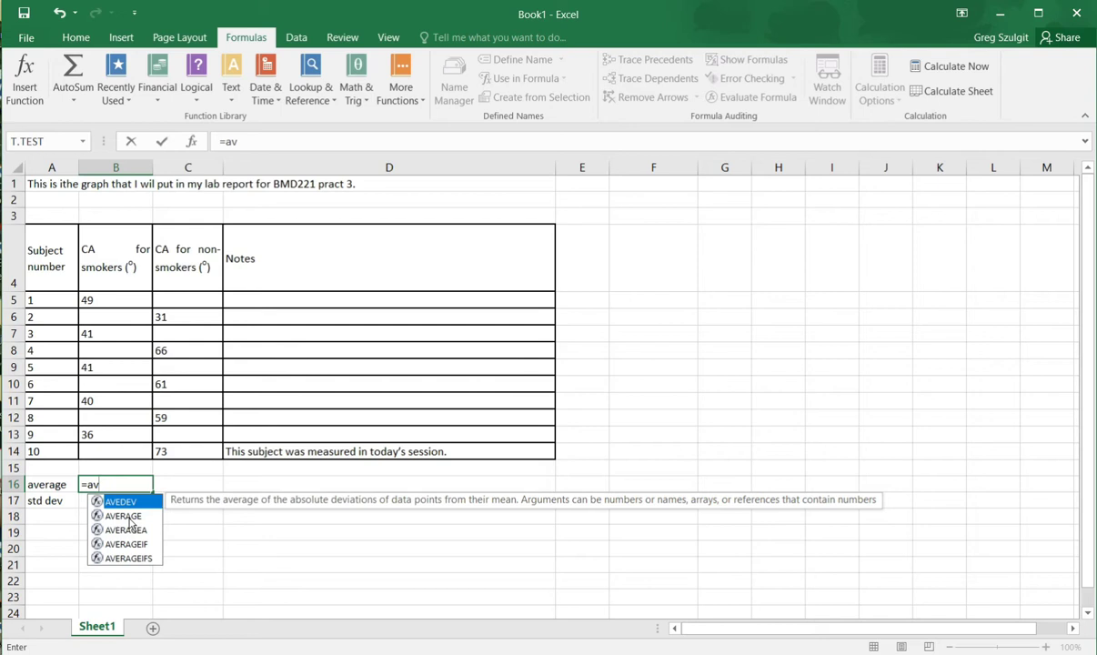
{"action": "type", "text": "erage"}
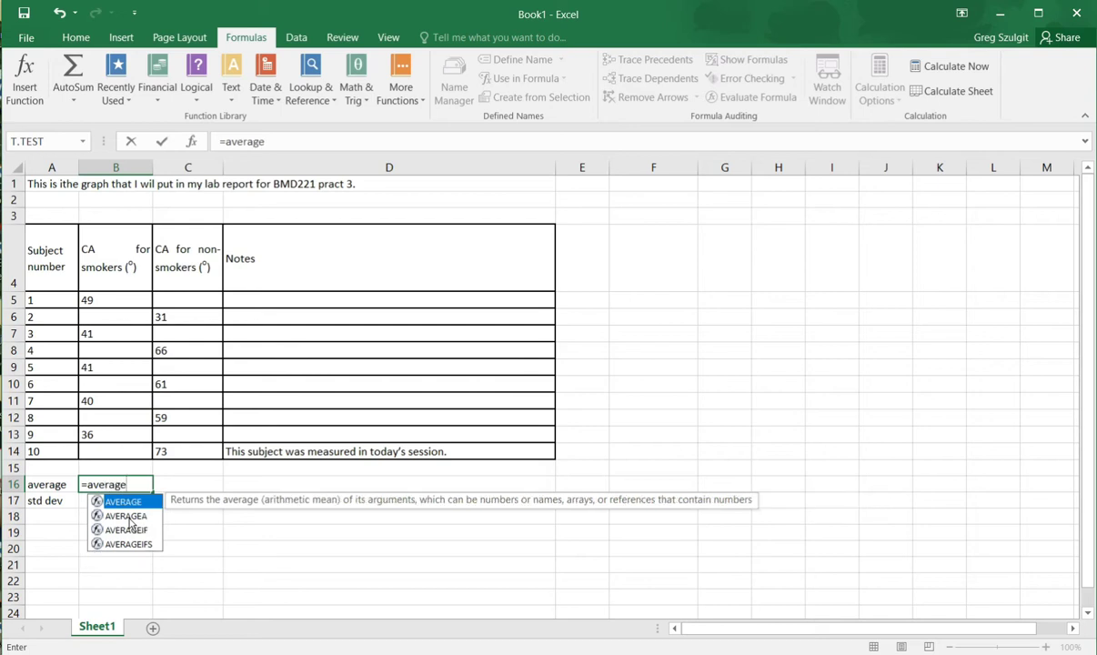
{"action": "key", "text": "BackSpace"}
{"action": "key", "text": "BackSpace"}
{"action": "key", "text": "BackSpace"}
{"action": "key", "text": "BackSpace"}
{"action": "key", "text": "BackSpace"}
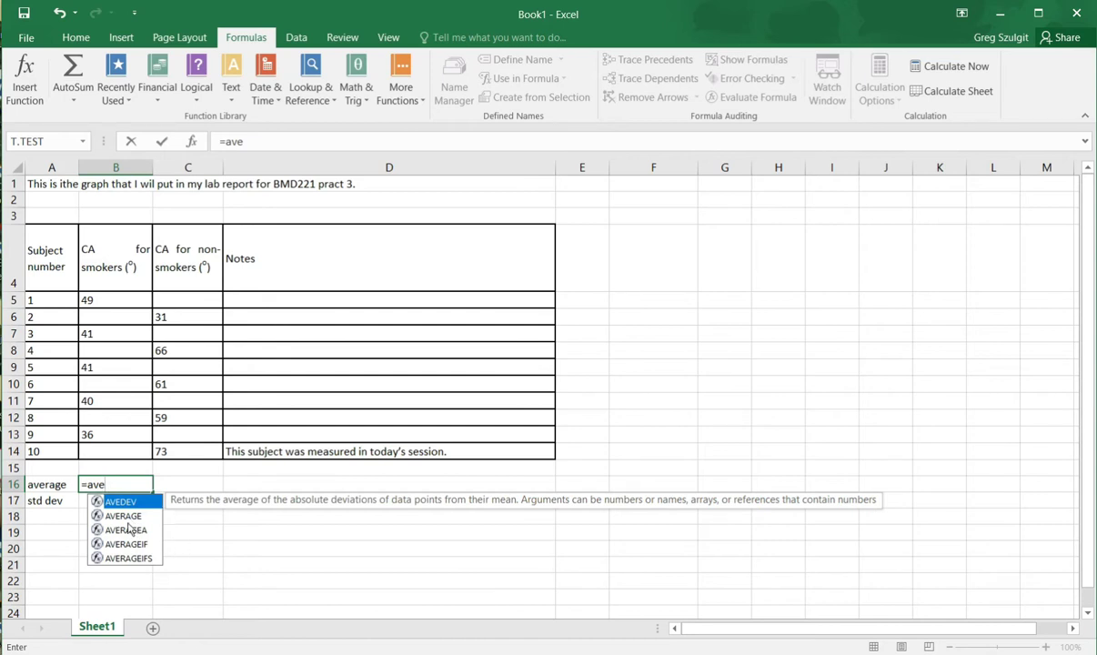
{"action": "left_click", "coordinate": [125, 517]}
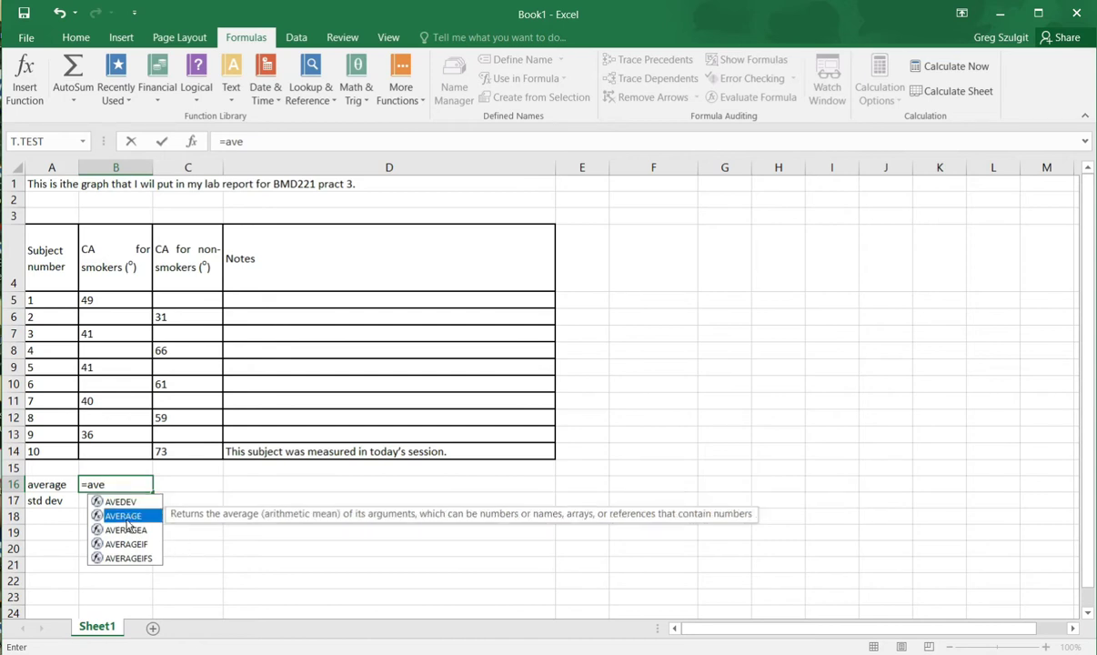
{"action": "double_click", "coordinate": [127, 517]}
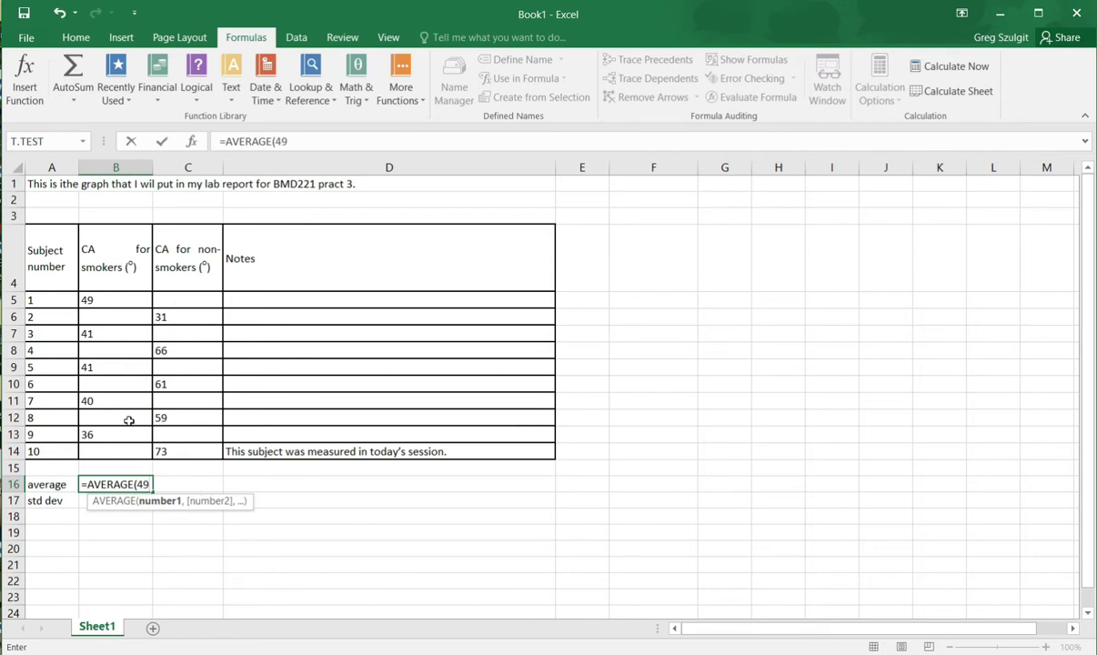
{"action": "type", "text": ","}
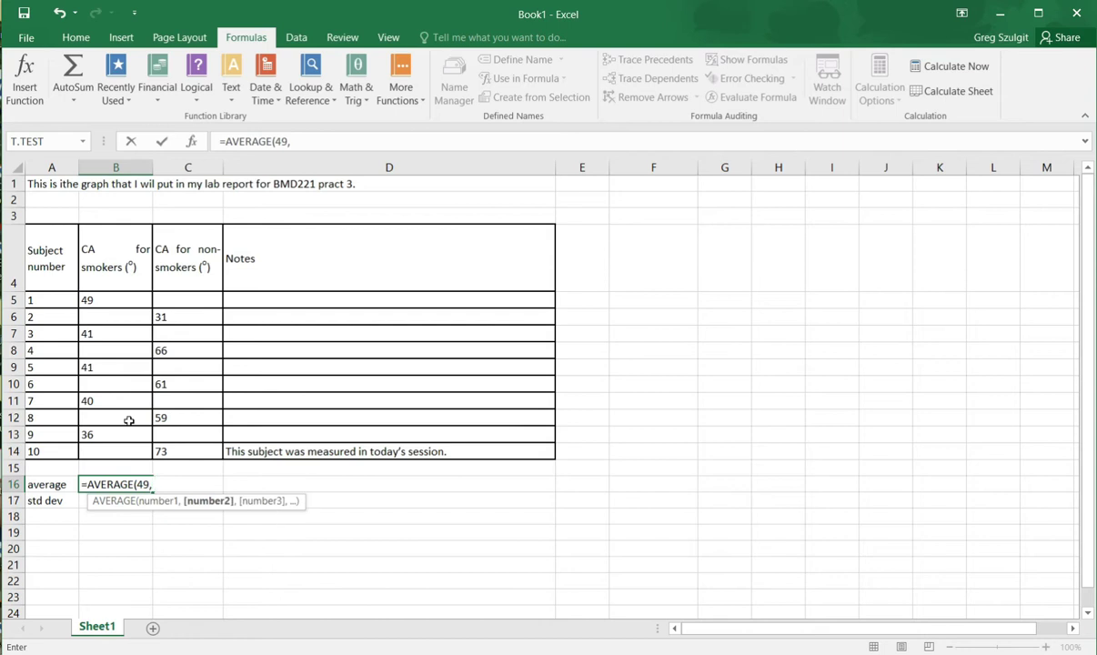
{"action": "key", "text": "BackSpace"}
{"action": "key", "text": "BackSpace"}
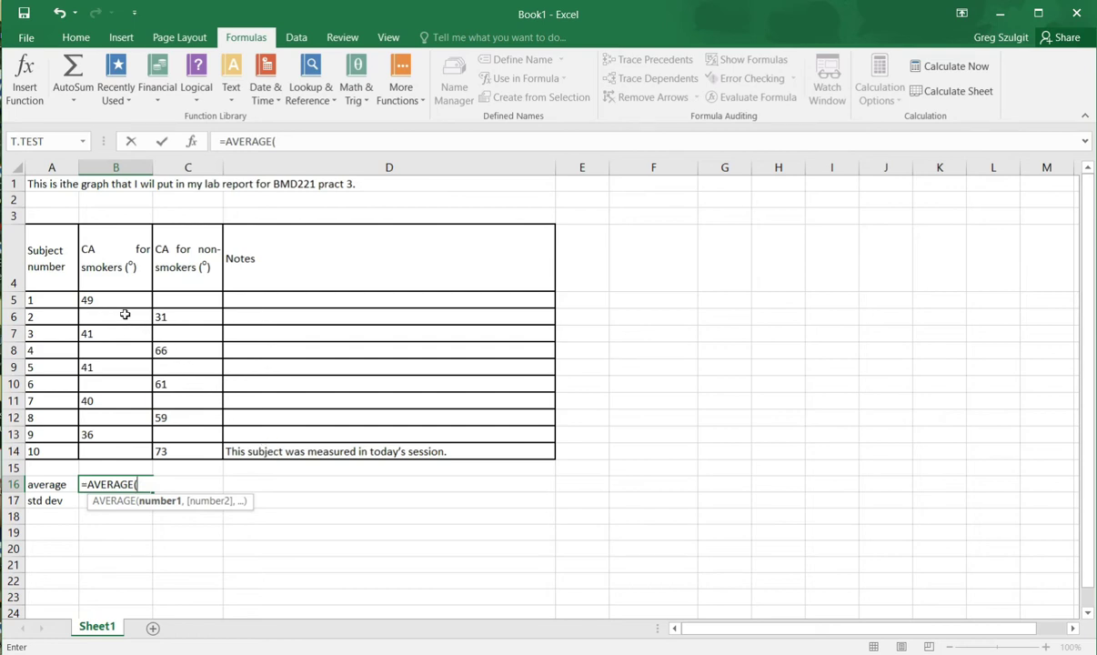
Complete the AVERAGE formula in B16 with the range B5:B14
{"action": "left_click_drag", "start_coordinate": [118, 299], "coordinate": [119, 453]}
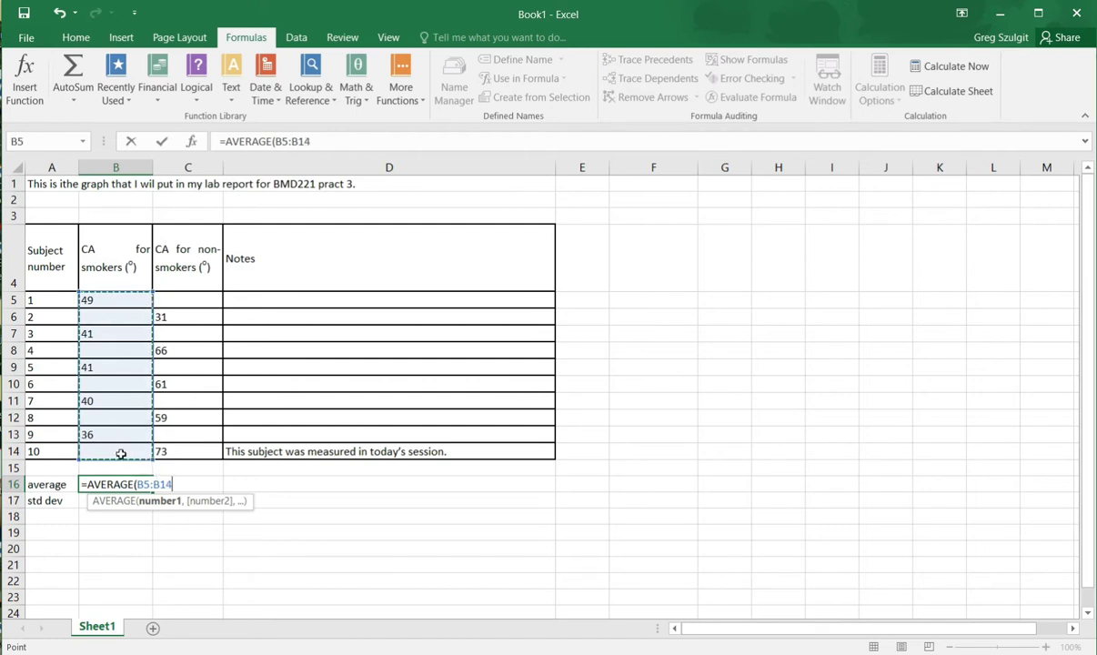
{"action": "type", "text": ")"}
{"action": "key", "text": "Return"}
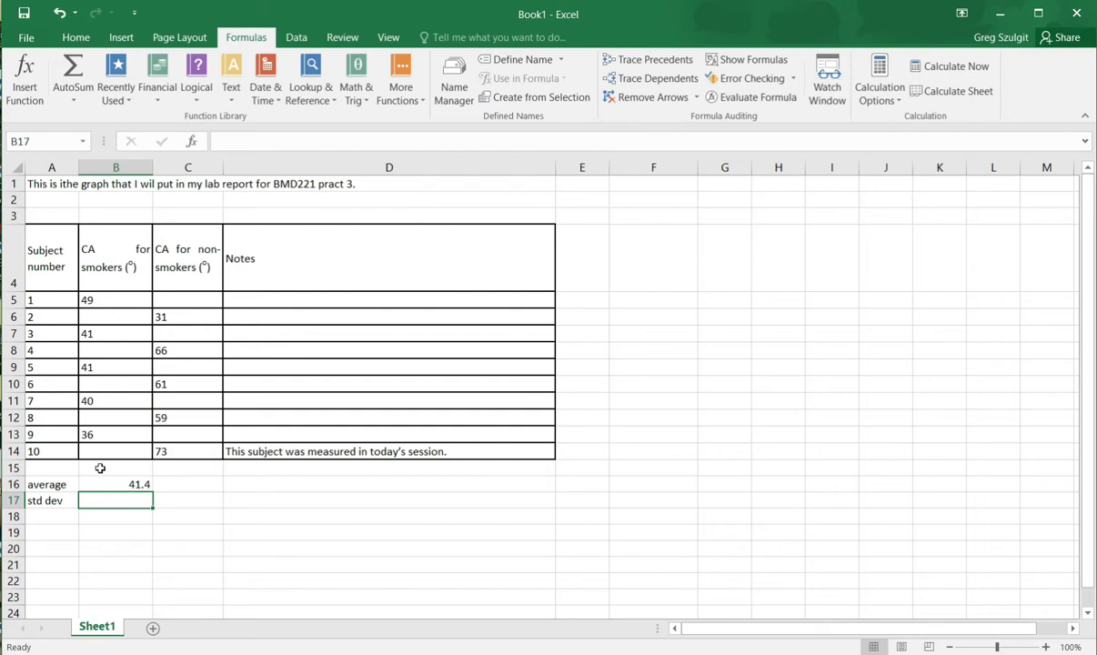
Try the value 400 for subject 7 in B11 to test the average formula, and undo the change
{"action": "left_click", "coordinate": [143, 435]}
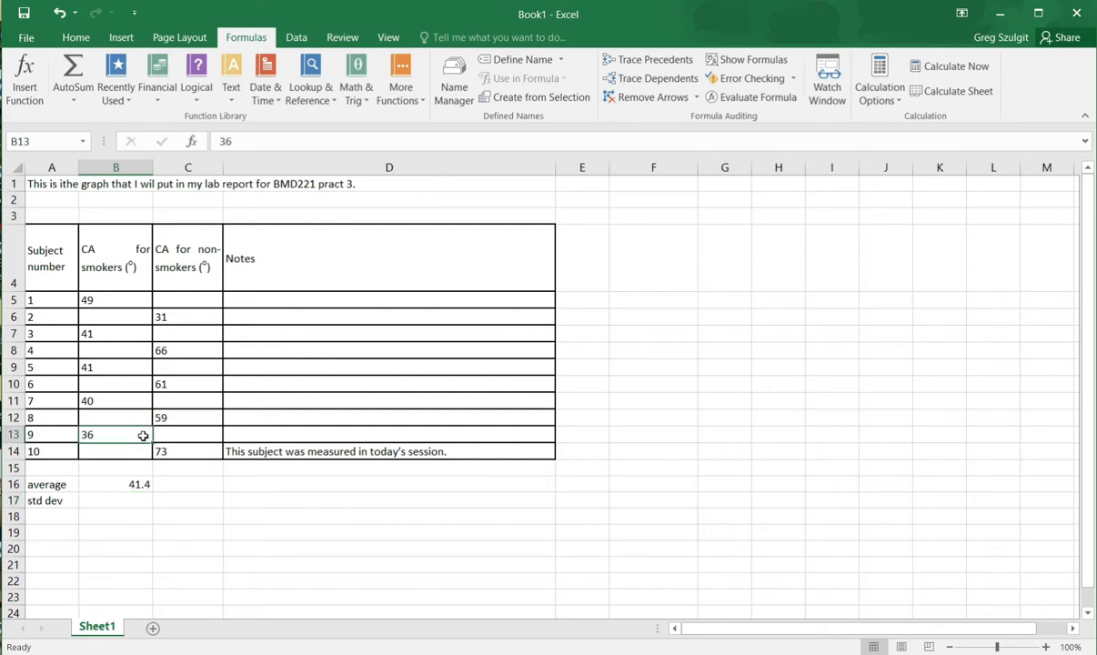
{"action": "left_click", "coordinate": [83, 401]}
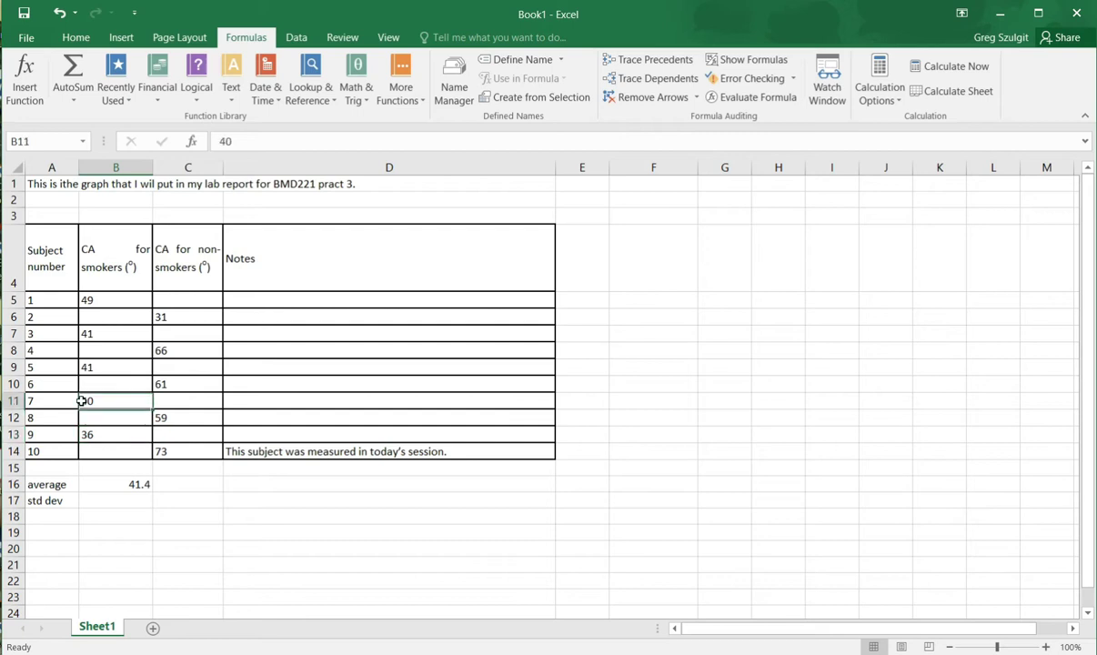
{"action": "type", "text": "400"}
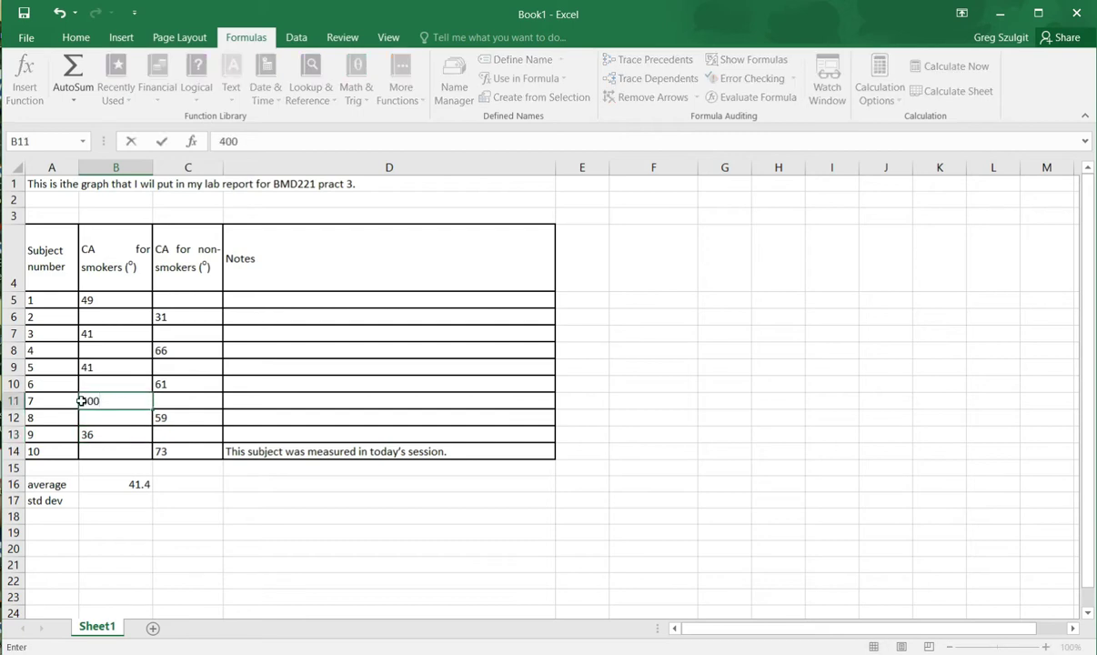
{"action": "key", "text": "Up"}
{"action": "left_click", "coordinate": [89, 400]}
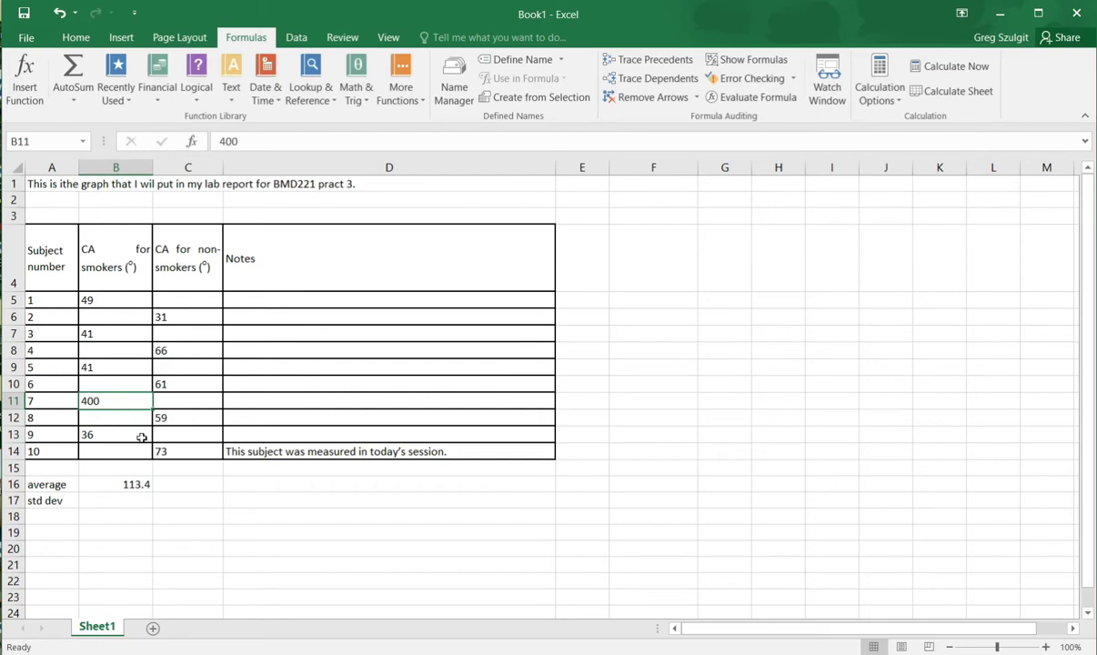
{"action": "key", "text": "ctrl+z"}
Calculate the smokers' standard deviation in B17 with the STDEV function over B5:B14
{"action": "left_click", "coordinate": [138, 498]}
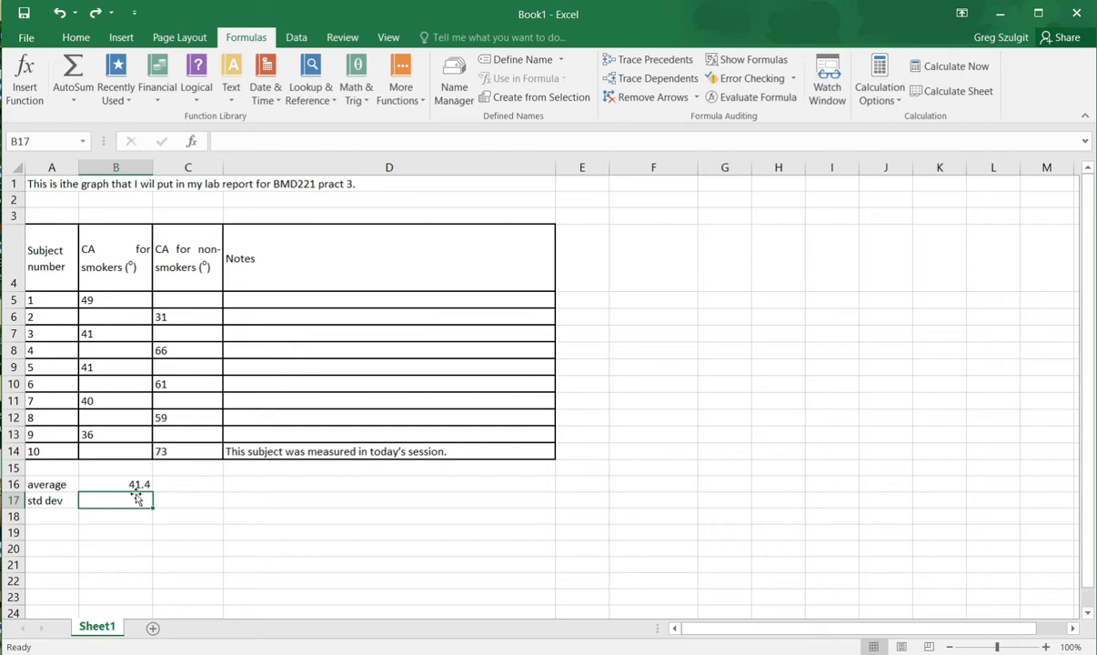
{"action": "type", "text": "="}
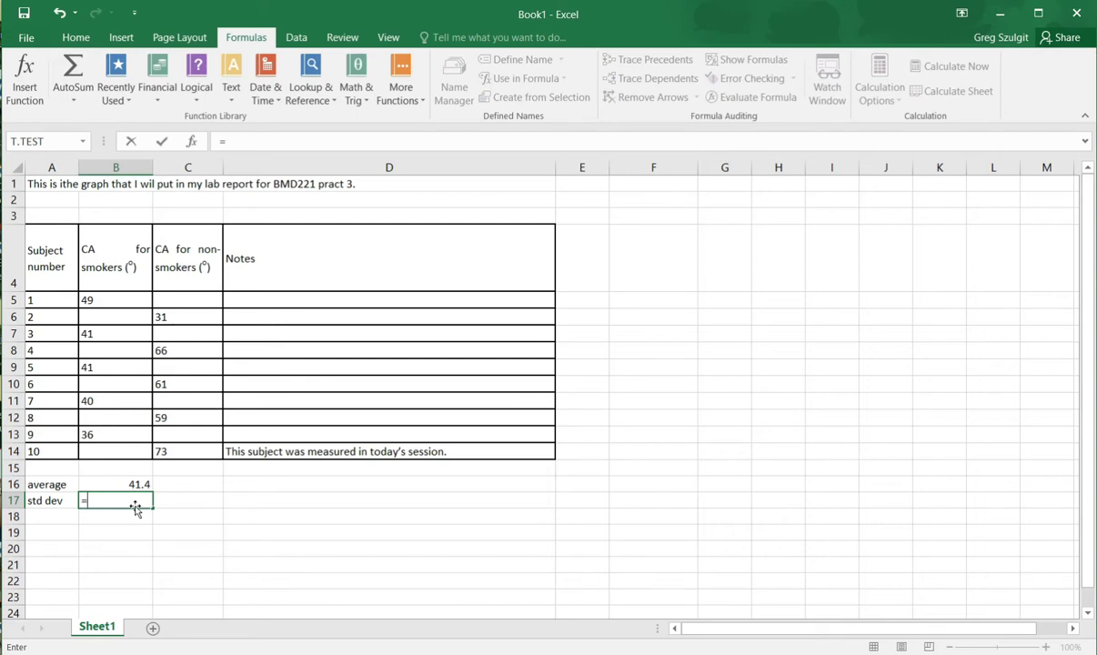
{"action": "type", "text": "st"}
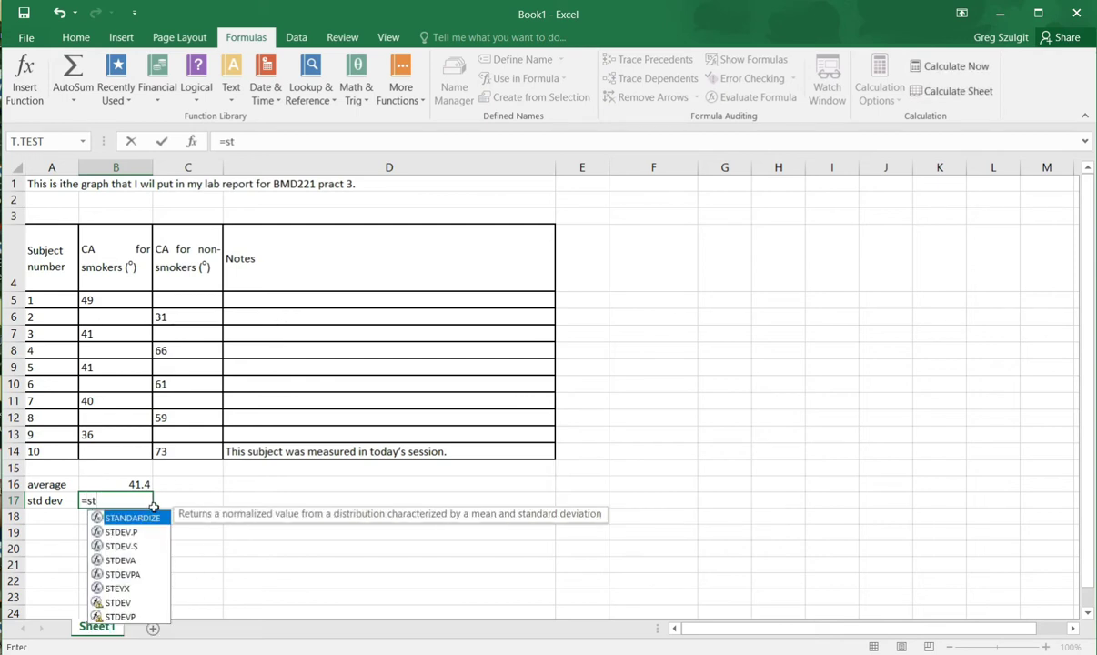
{"action": "left_click", "coordinate": [141, 535]}
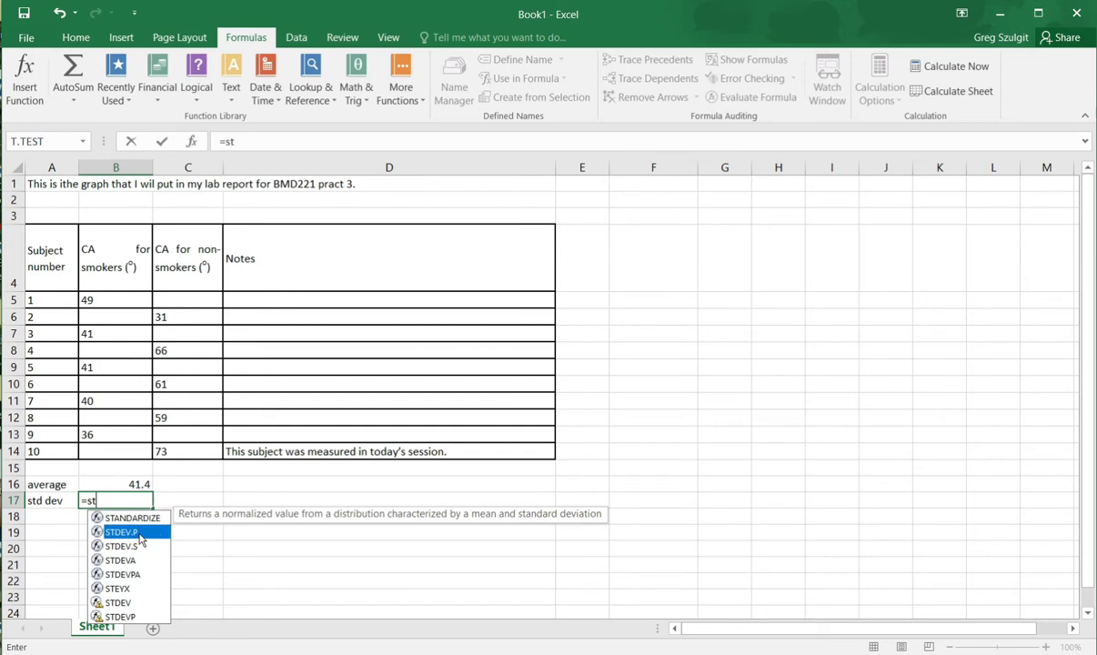
{"action": "left_click", "coordinate": [137, 546]}
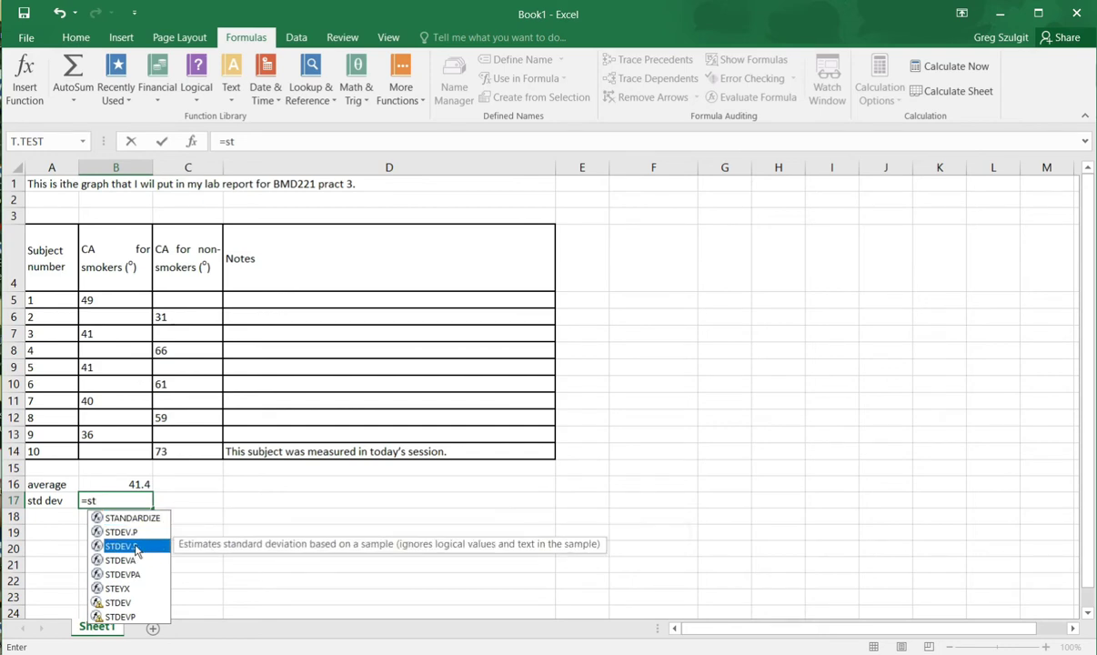
{"action": "left_click", "coordinate": [126, 603]}
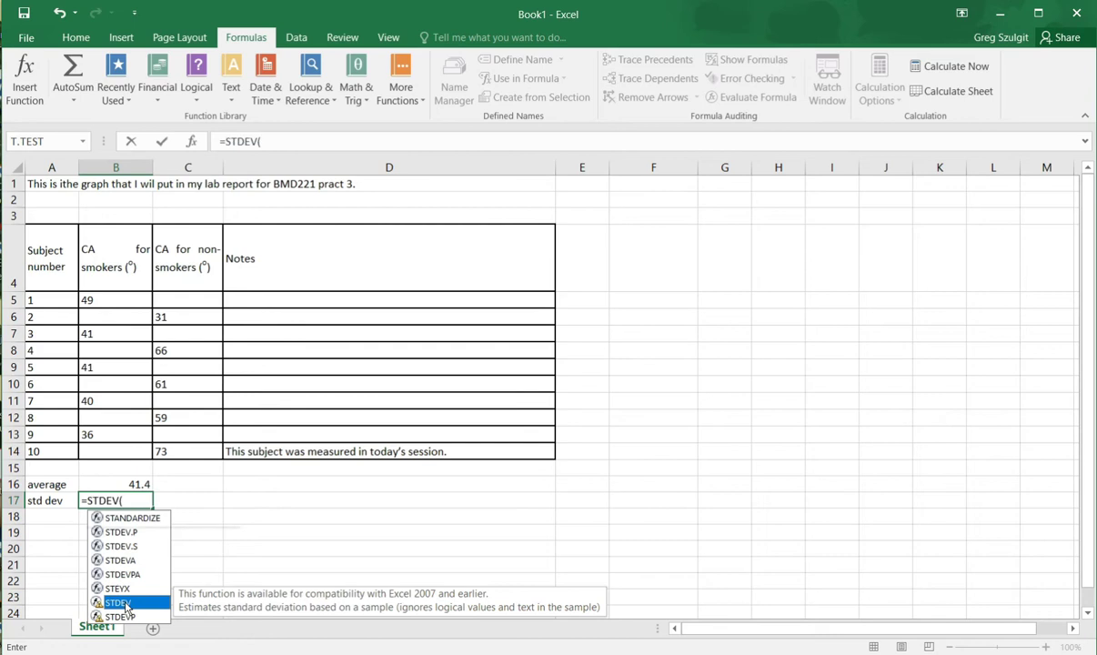
{"action": "double_click", "coordinate": [125, 603]}
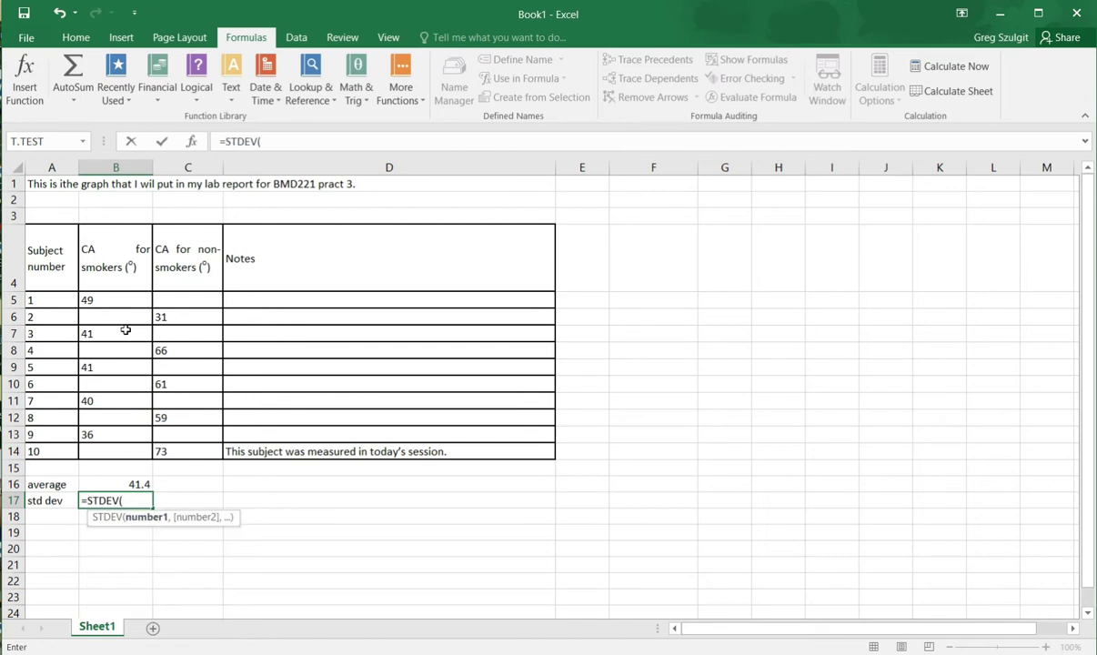
{"action": "left_click_drag", "start_coordinate": [120, 300], "coordinate": [123, 451]}
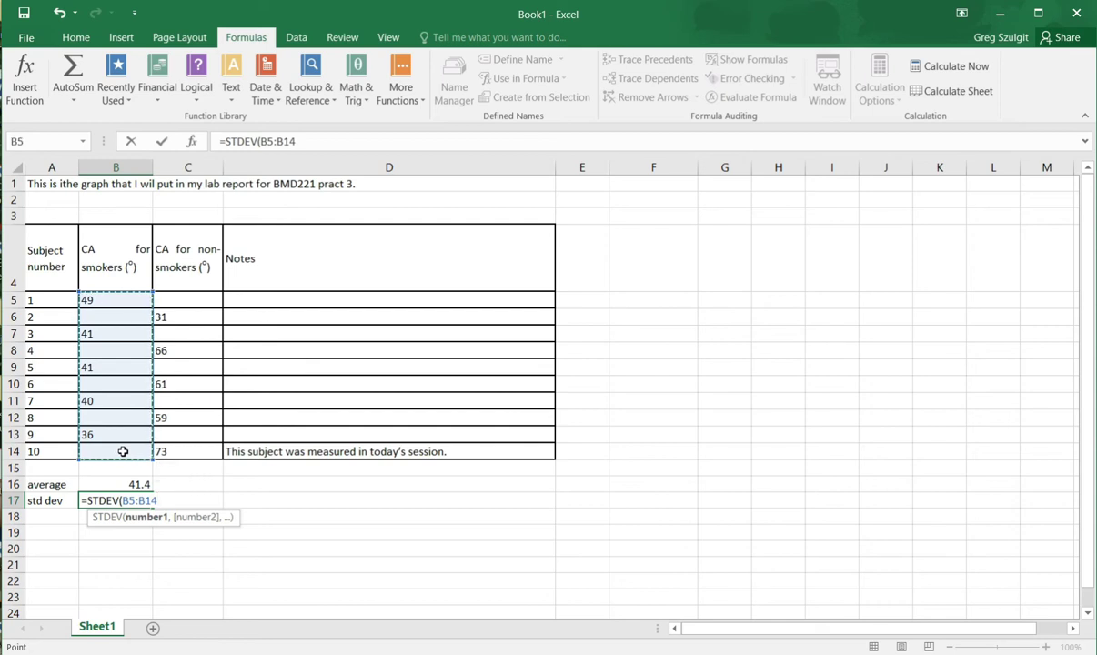
{"action": "type", "text": ")"}
{"action": "key", "text": "Return"}
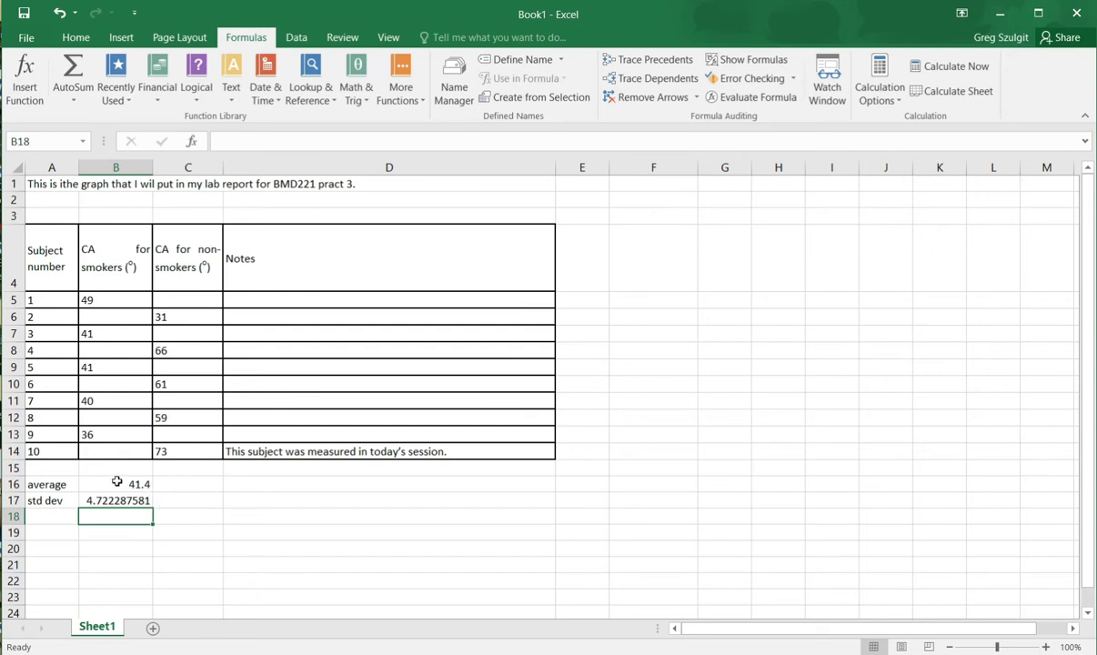
Fill the average and standard deviation formulas from B16:B17 across to C16:C17 for the non-smokers
{"action": "left_click_drag", "start_coordinate": [119, 484], "coordinate": [124, 500]}
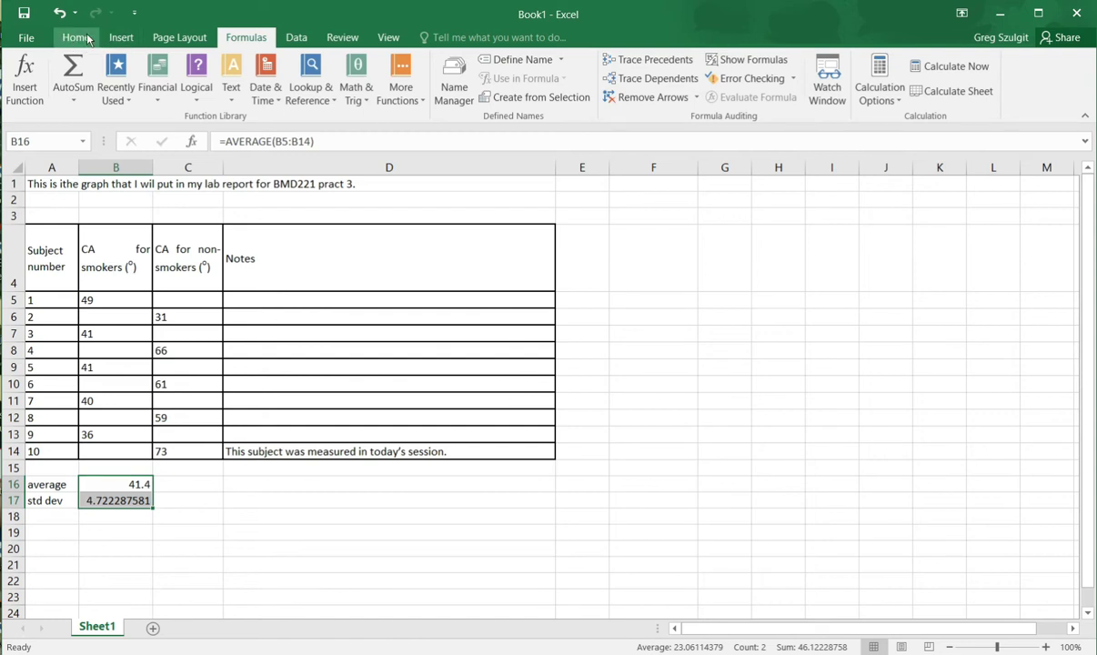
{"action": "left_click", "coordinate": [76, 37]}
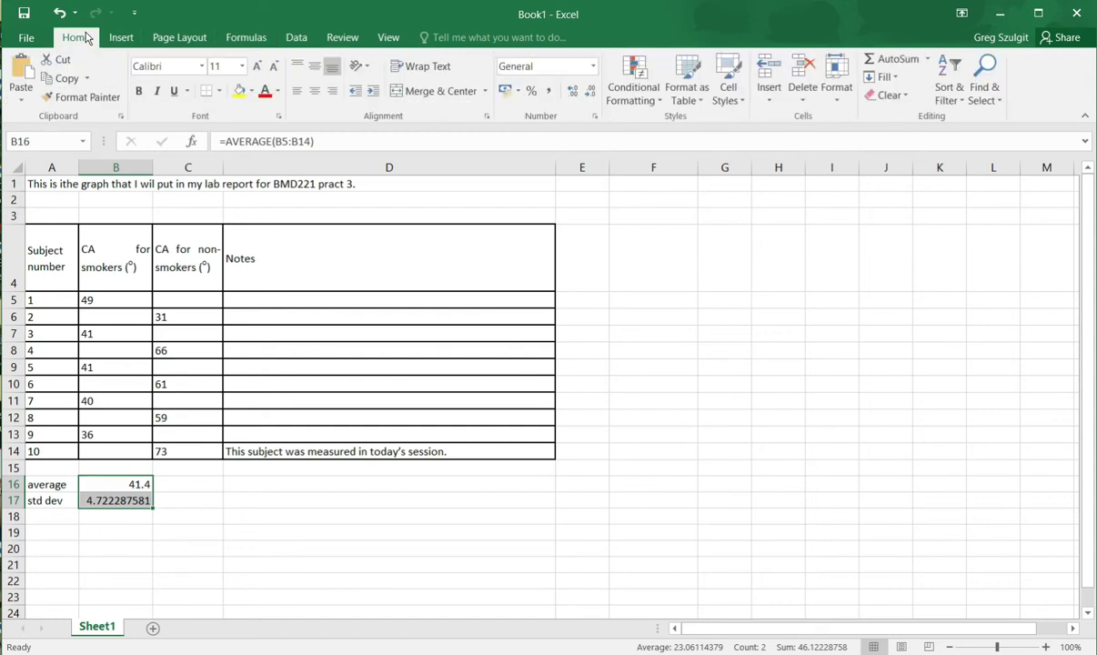
{"action": "left_click", "coordinate": [80, 84]}
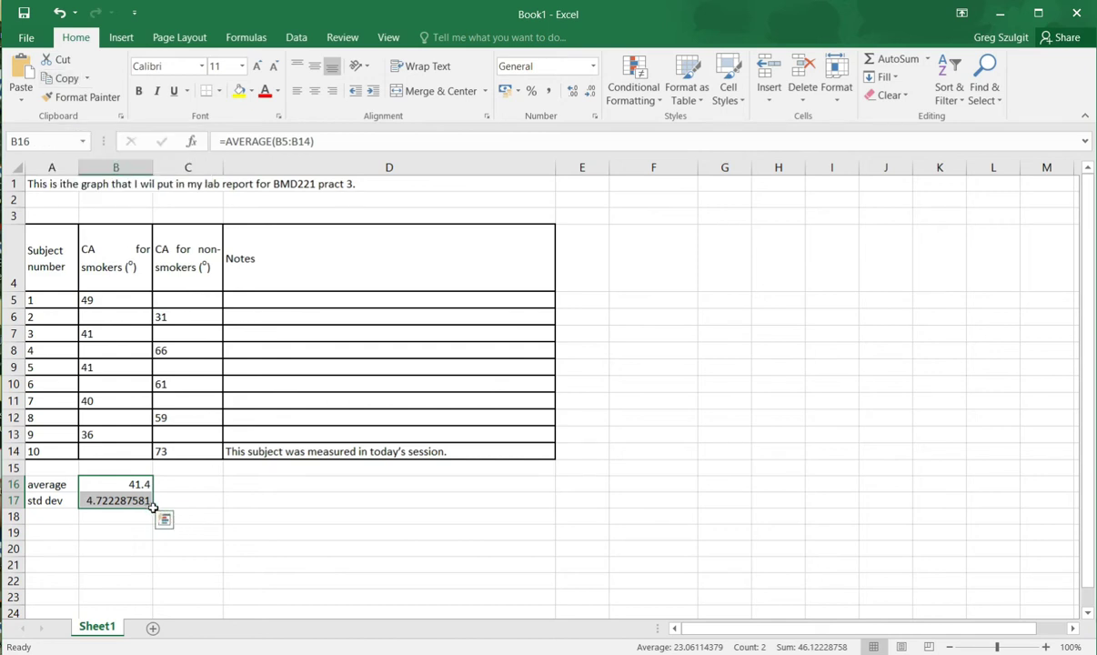
{"action": "left_click_drag", "start_coordinate": [153, 505], "coordinate": [195, 506]}
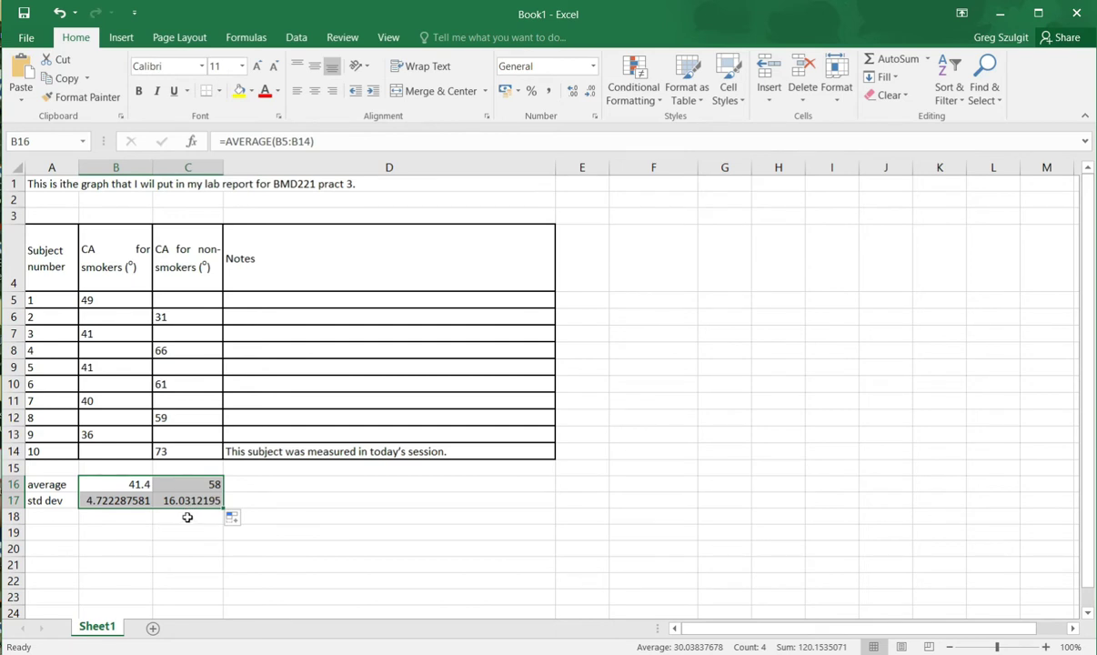
Check the cell ranges in the average formulas in B16 and C16 and the standard deviation formula in C17
{"action": "left_click", "coordinate": [191, 513]}
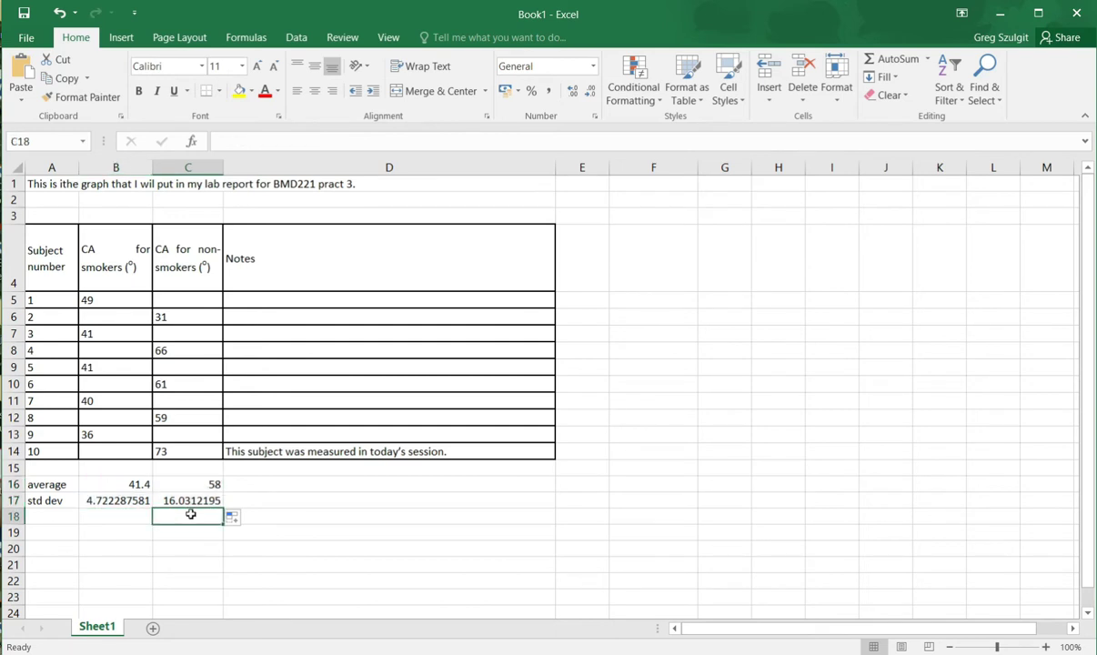
{"action": "left_click", "coordinate": [201, 483]}
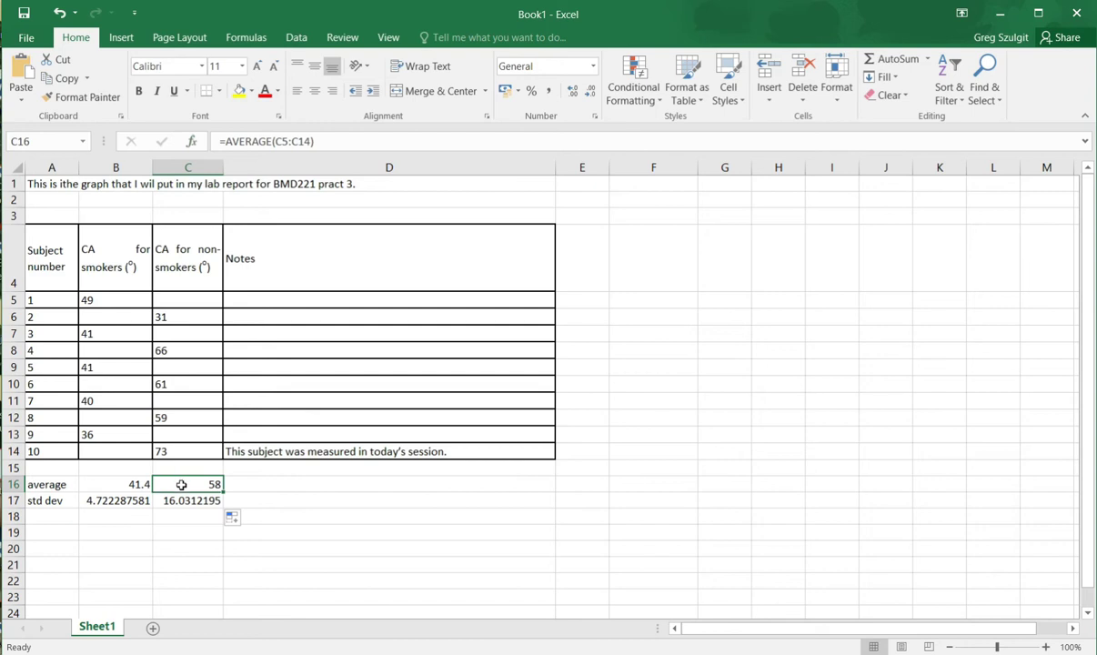
{"action": "left_click", "coordinate": [141, 484]}
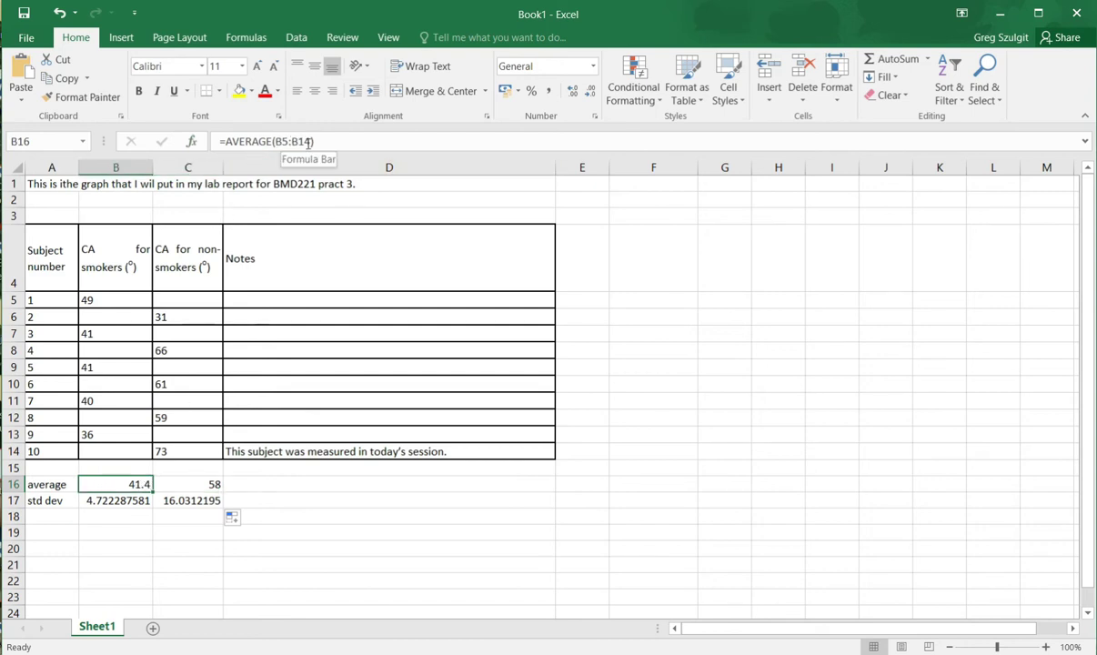
{"action": "left_click", "coordinate": [198, 485]}
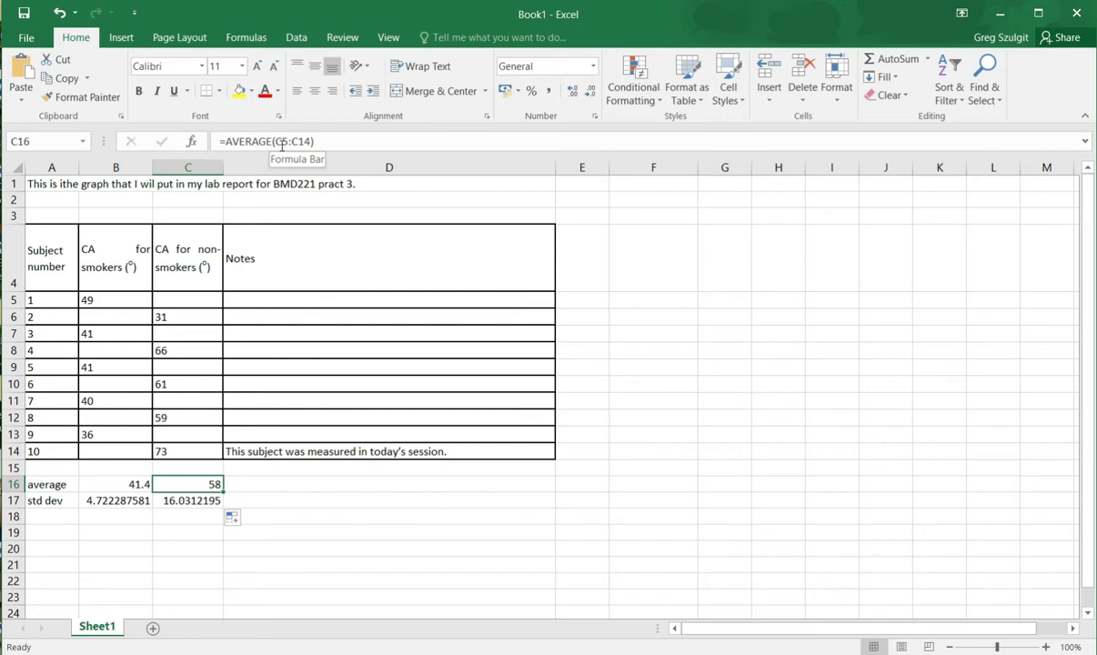
{"action": "left_click", "coordinate": [187, 503]}
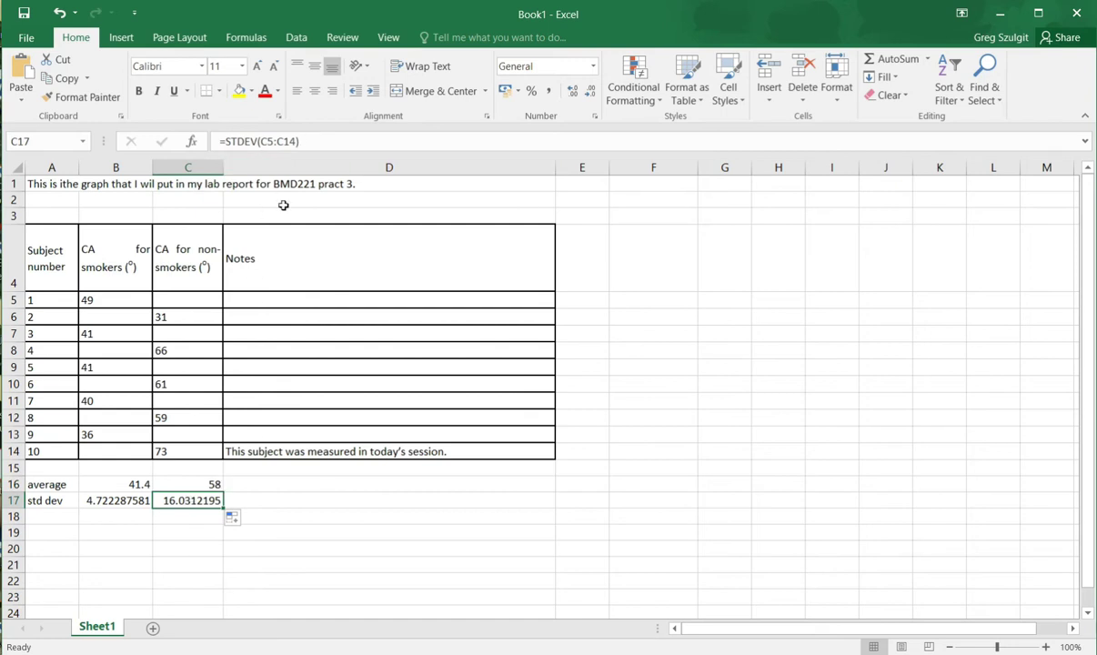
{"action": "left_click", "coordinate": [187, 577]}
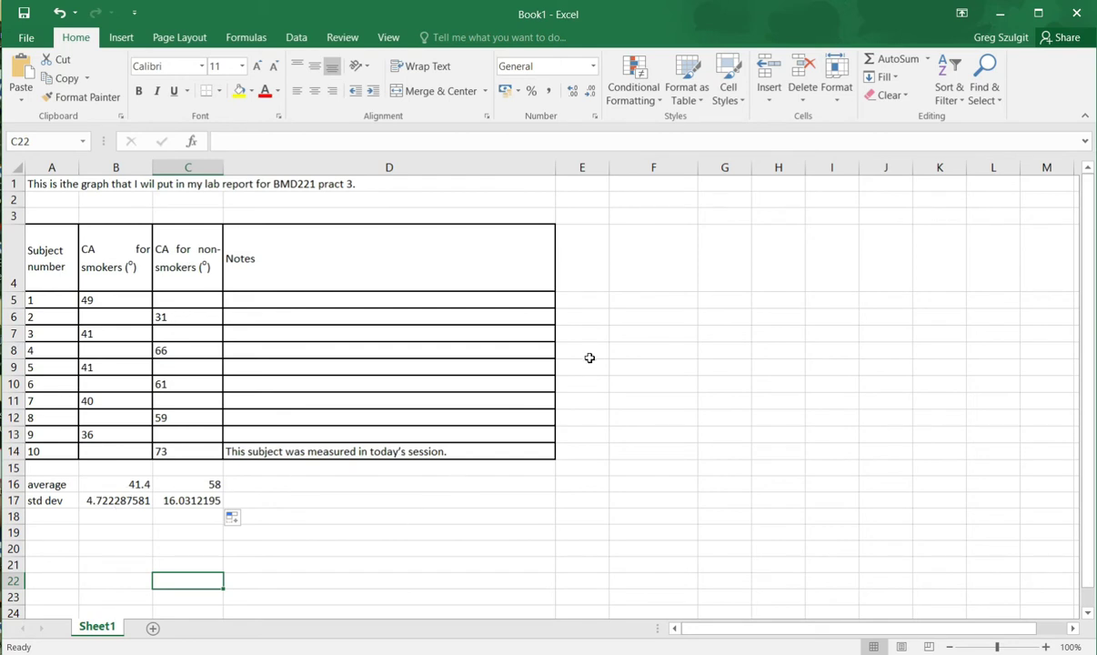
Enter the row labels "smokers' CA" in F6 and "non-smokers' CA" in F7 for a summary table
{"action": "left_click", "coordinate": [618, 321]}
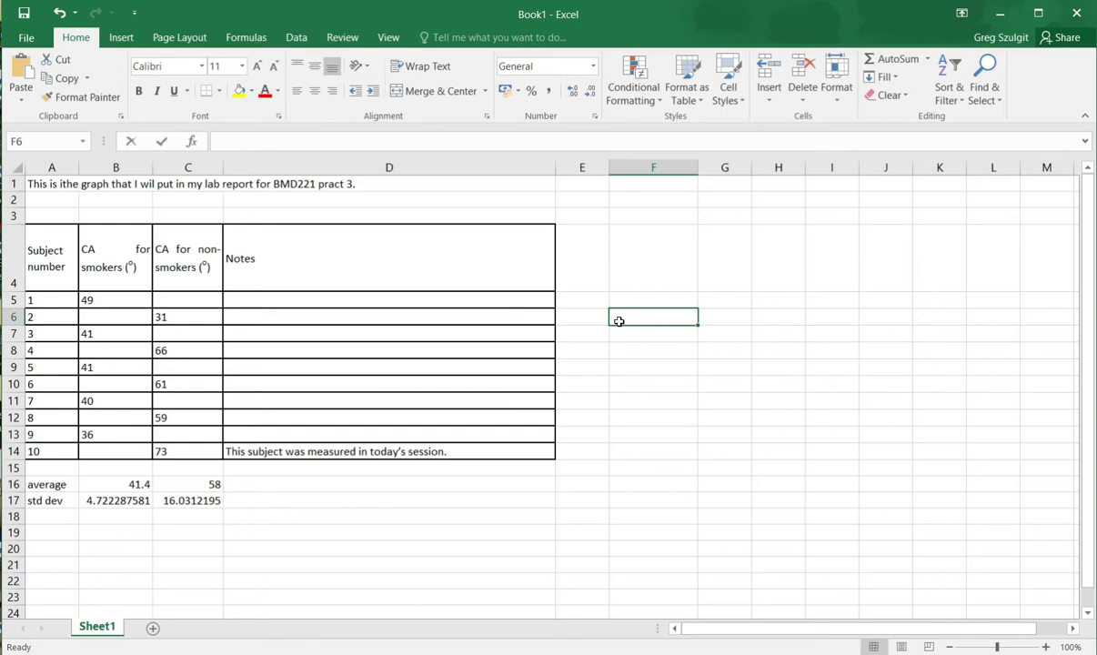
{"action": "type", "text": "smaoker"}
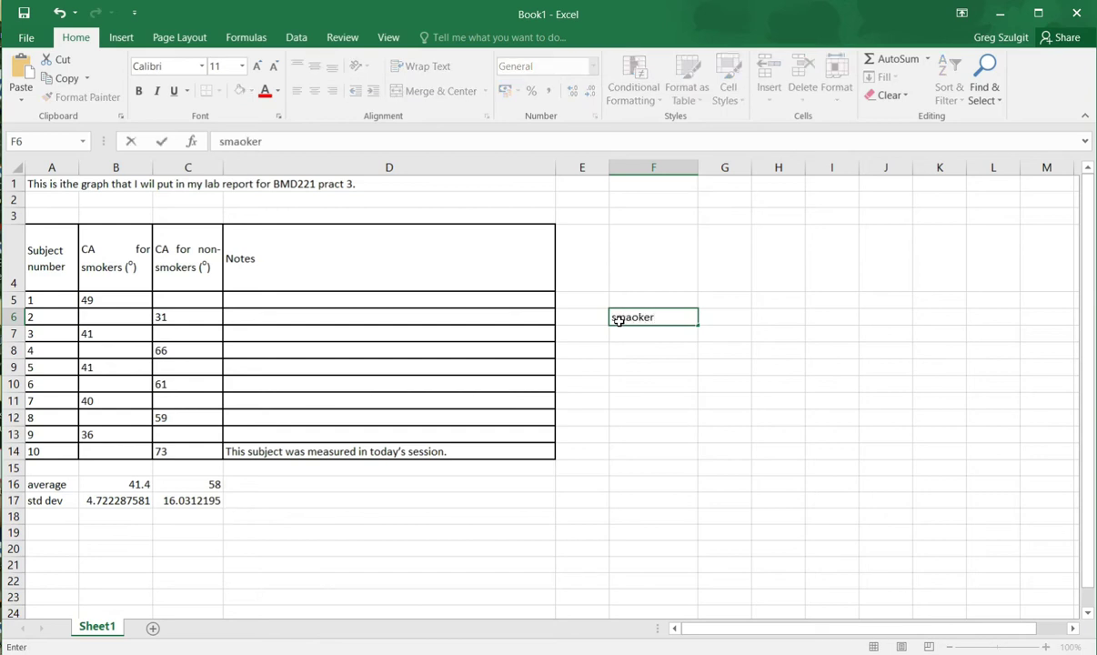
{"action": "type", "text": "s' CA"}
{"action": "left_click", "coordinate": [634, 316]}
{"action": "key", "text": "BackSpace"}
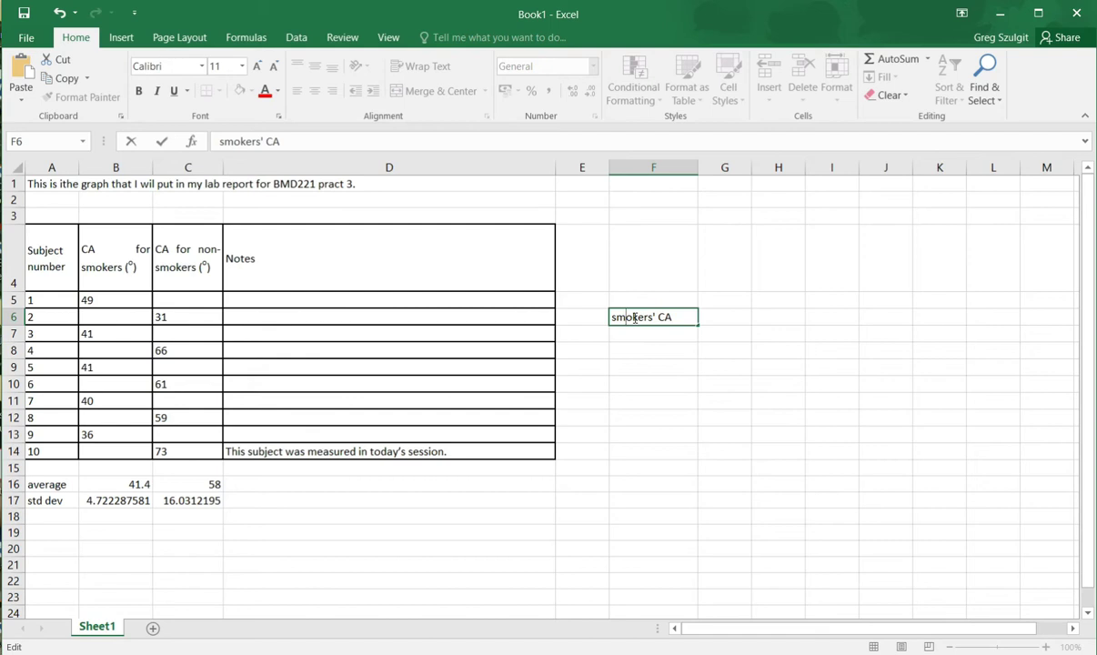
{"action": "left_click", "coordinate": [650, 336]}
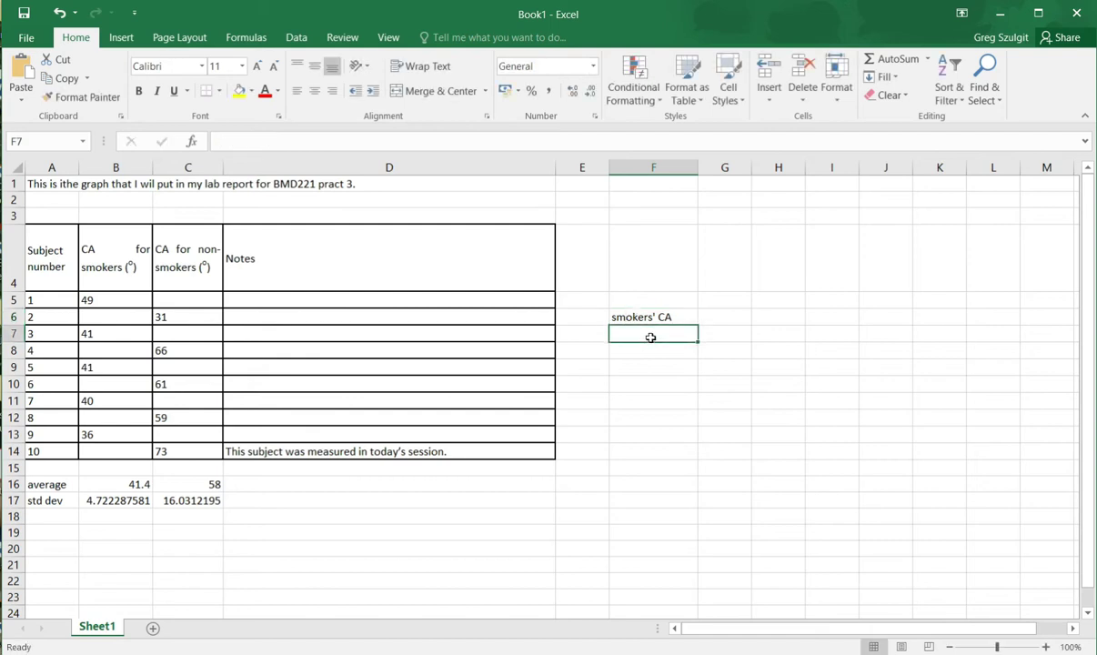
{"action": "type", "text": "non-smokers'"}
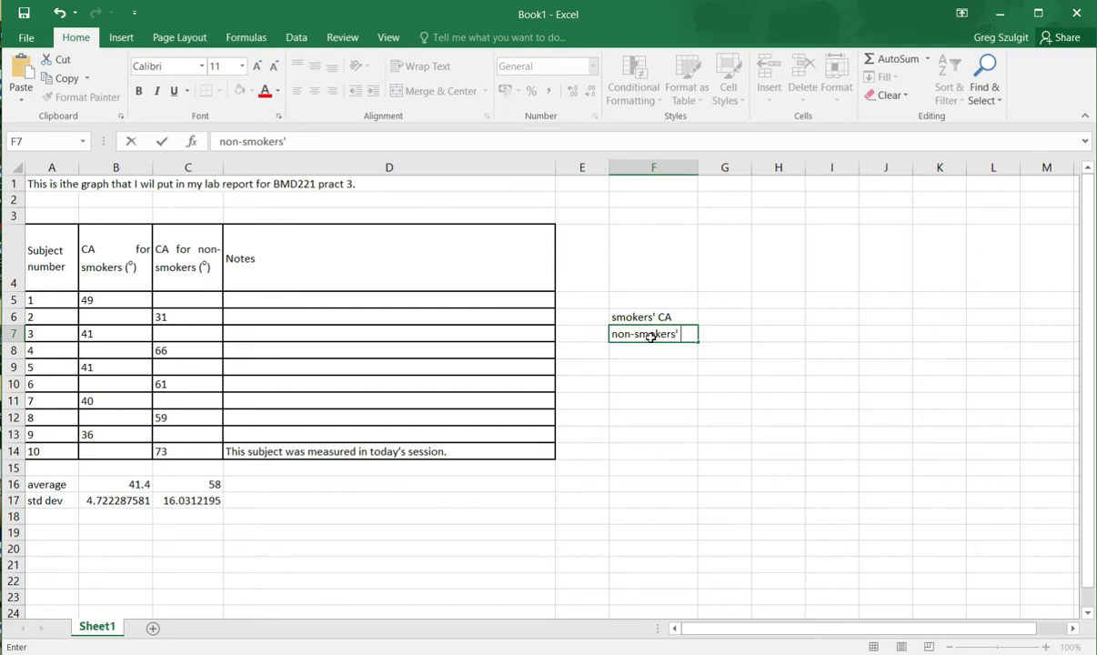
{"action": "type", "text": " CA"}
{"action": "key", "text": "Return"}
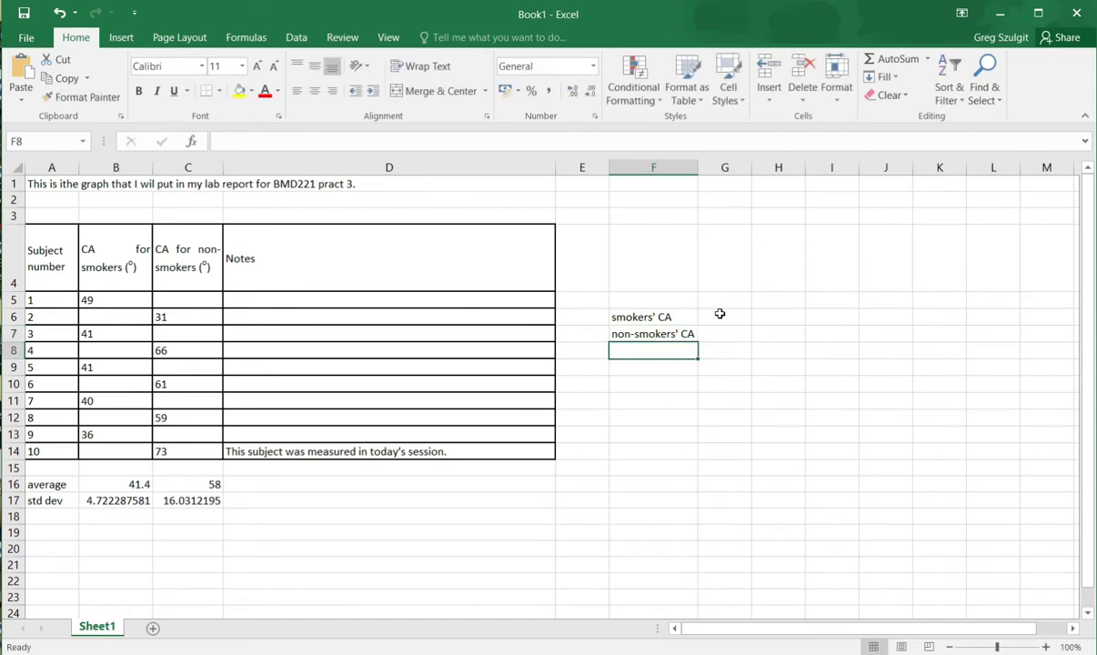
Enter the column headings "average" in G5 and "std dev" in H5 of the summary table
{"action": "left_click", "coordinate": [719, 313]}
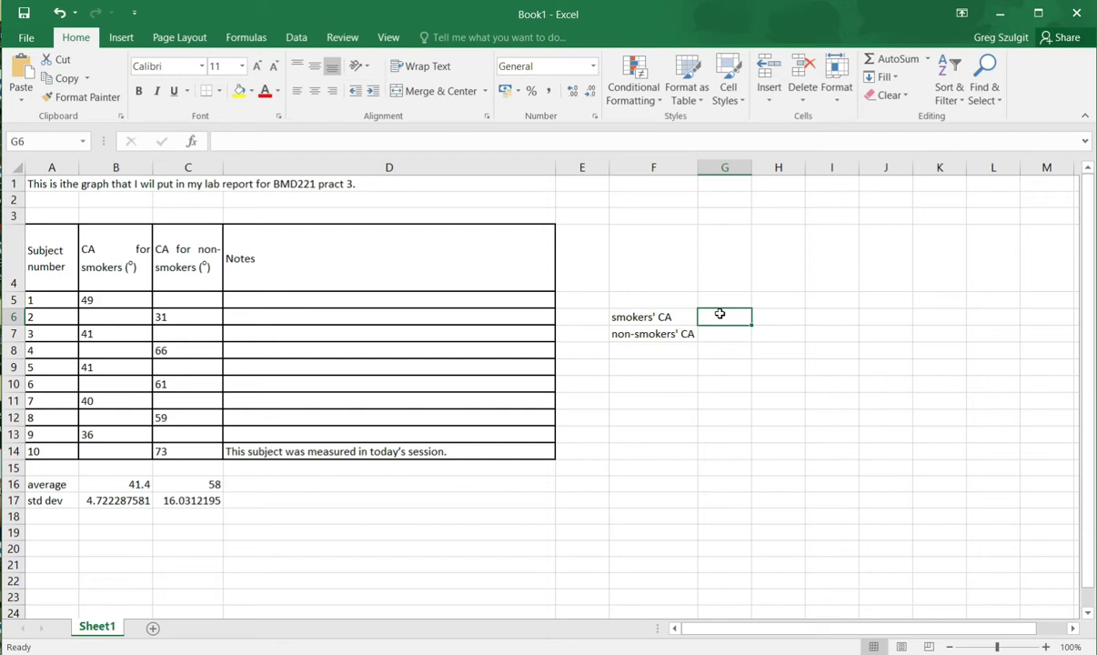
{"action": "left_click", "coordinate": [736, 303]}
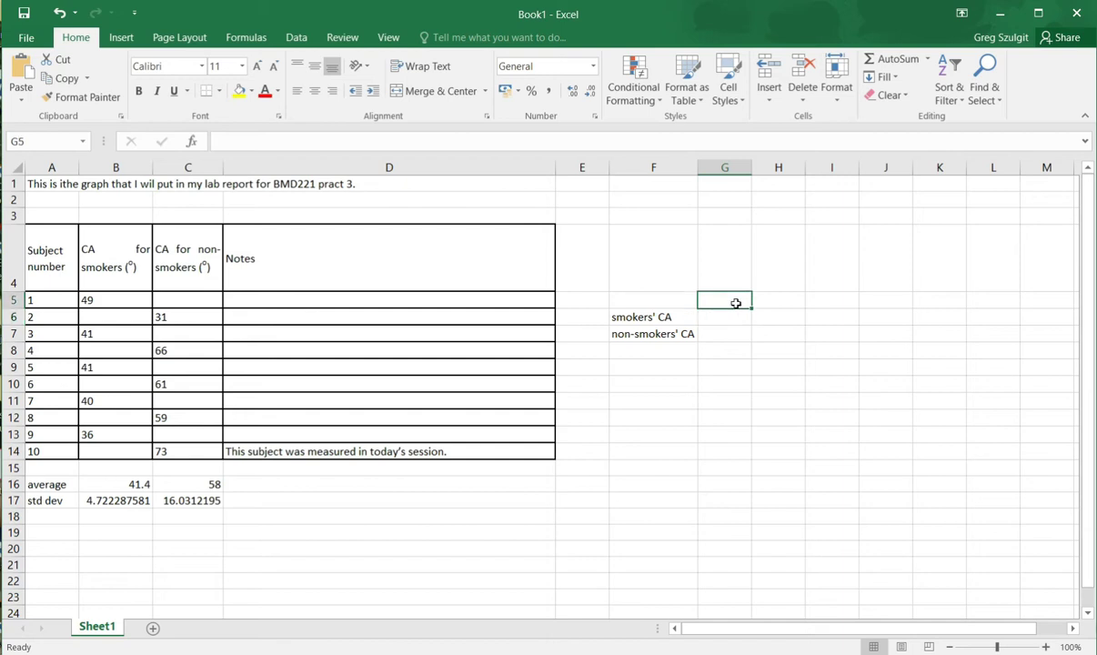
{"action": "type", "text": "average"}
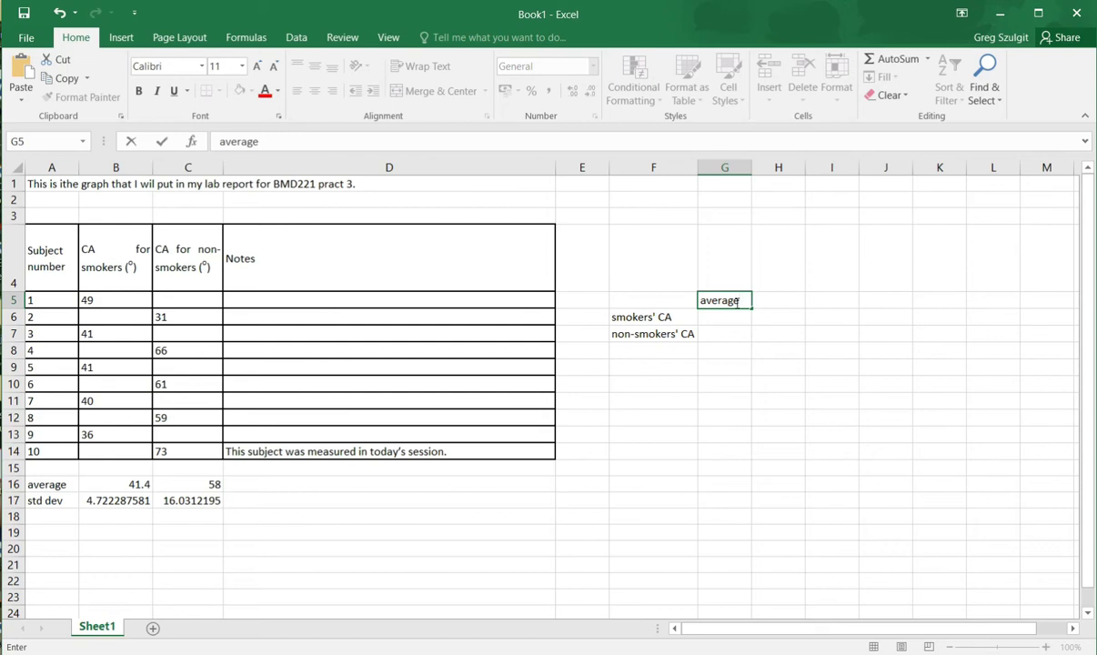
{"action": "left_click", "coordinate": [786, 304]}
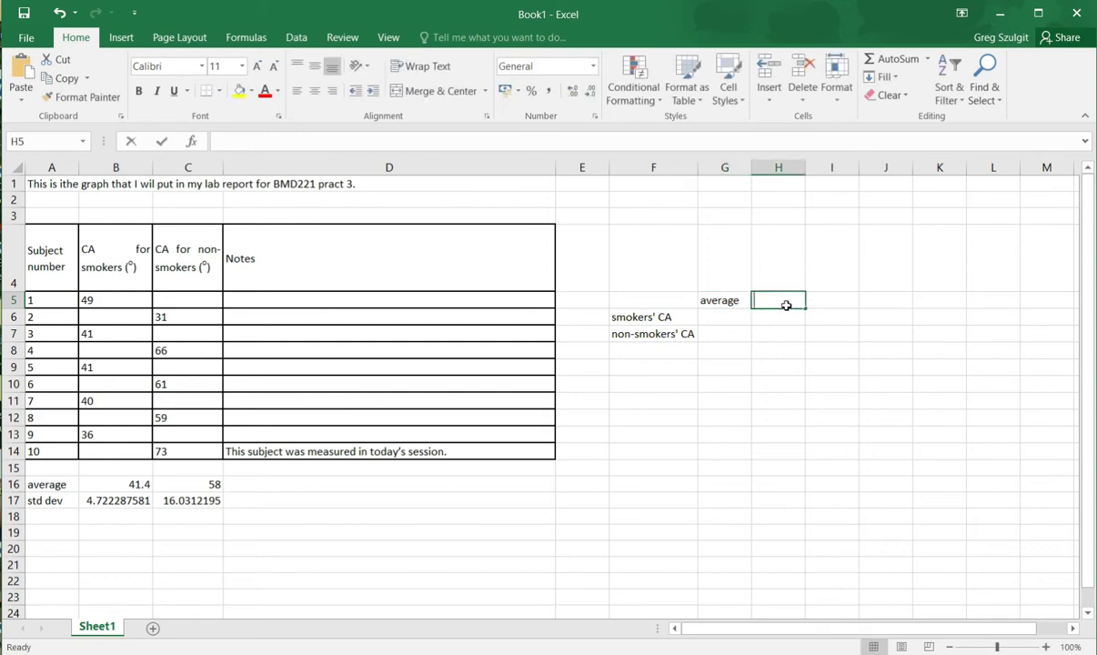
{"action": "type", "text": "atd dev"}
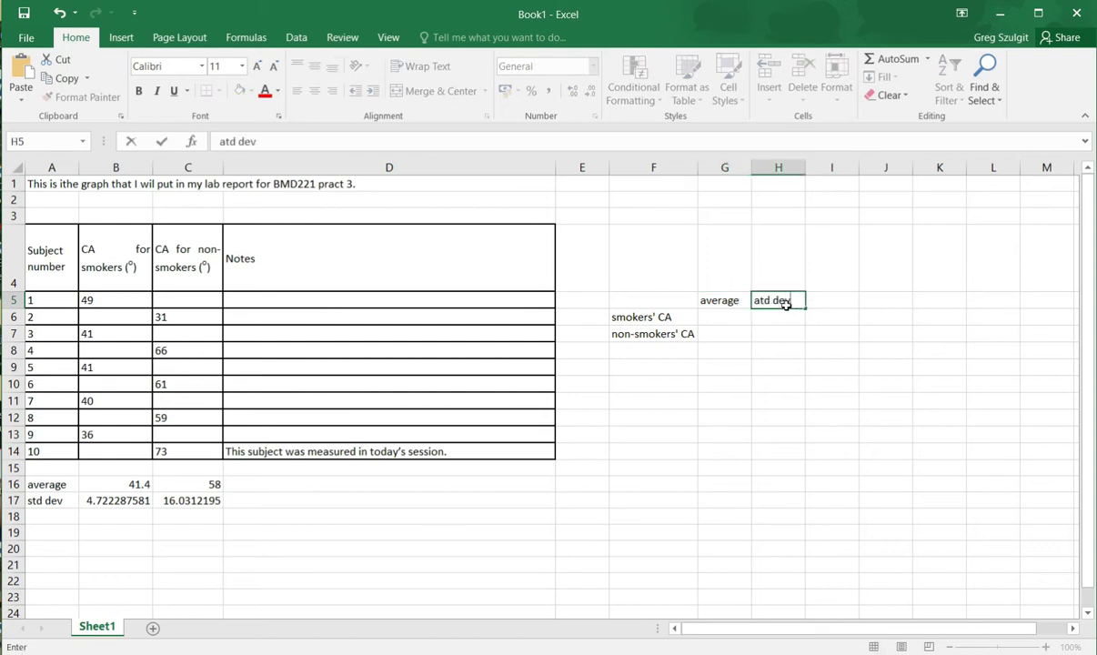
{"action": "left_click", "coordinate": [760, 300]}
{"action": "key", "text": "BackSpace"}
{"action": "type", "text": "s"}
{"action": "left_click", "coordinate": [777, 329]}
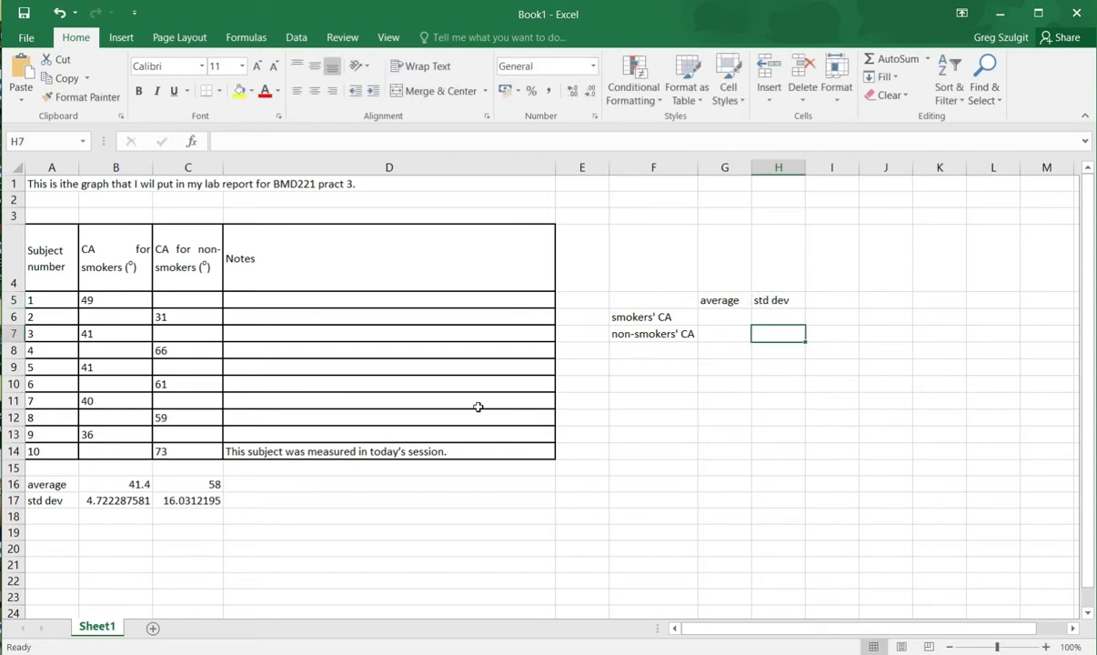
Try to copy the smokers' average formula from B16 into G6 and inspect the pasted formula
{"action": "left_click", "coordinate": [127, 483]}
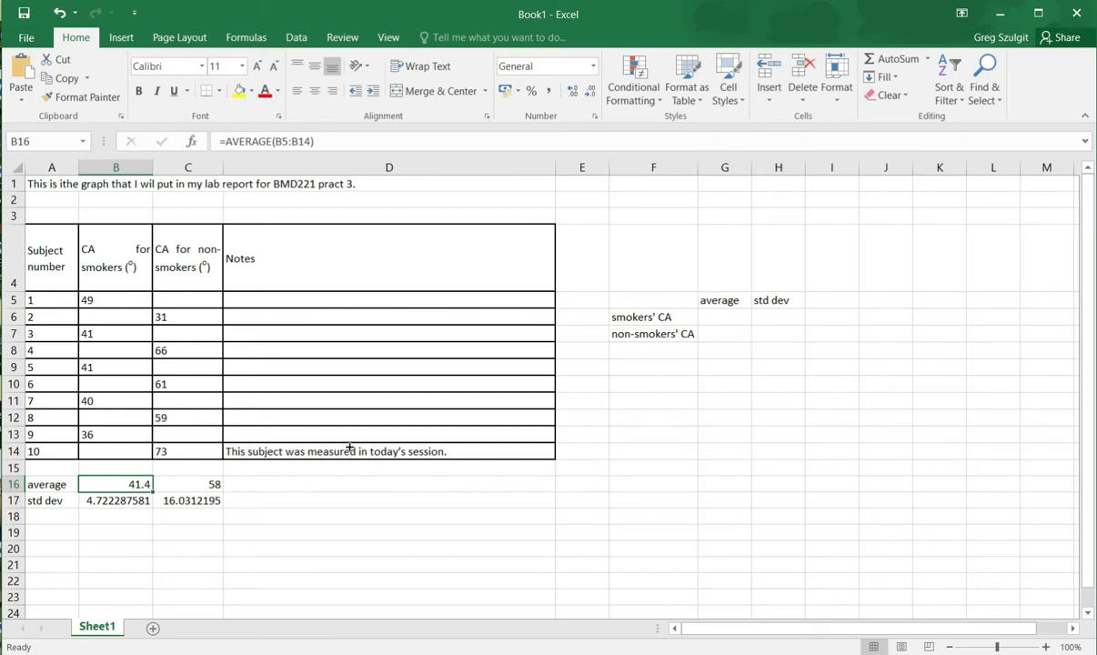
{"action": "key", "text": "ctrl+c"}
{"action": "left_click", "coordinate": [727, 322]}
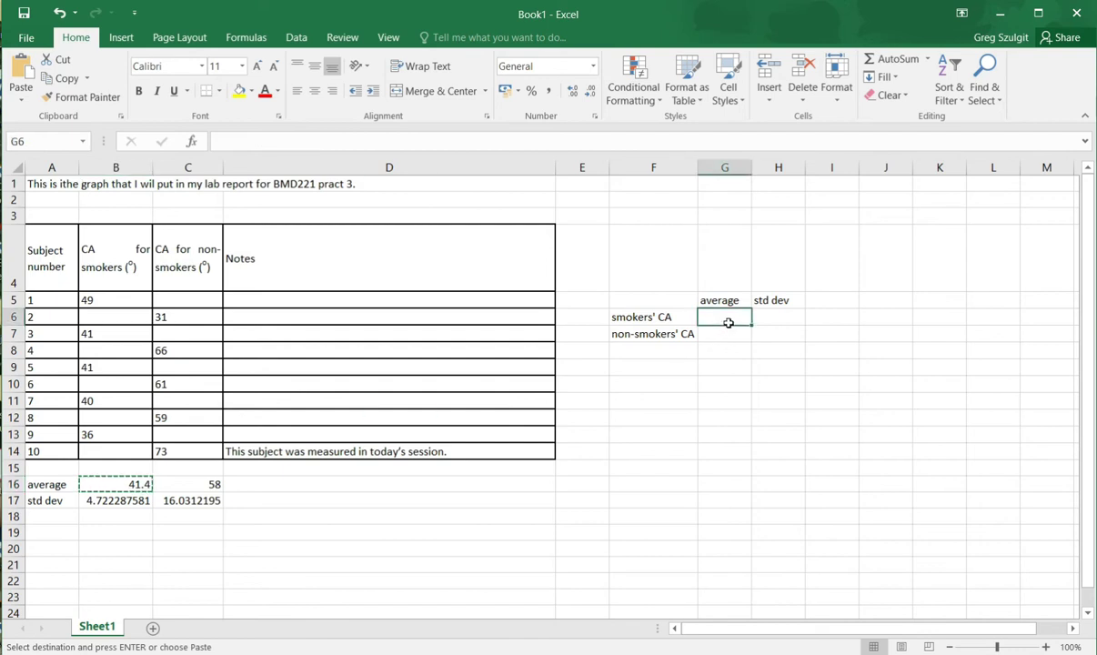
{"action": "key", "text": "ctrl+v"}
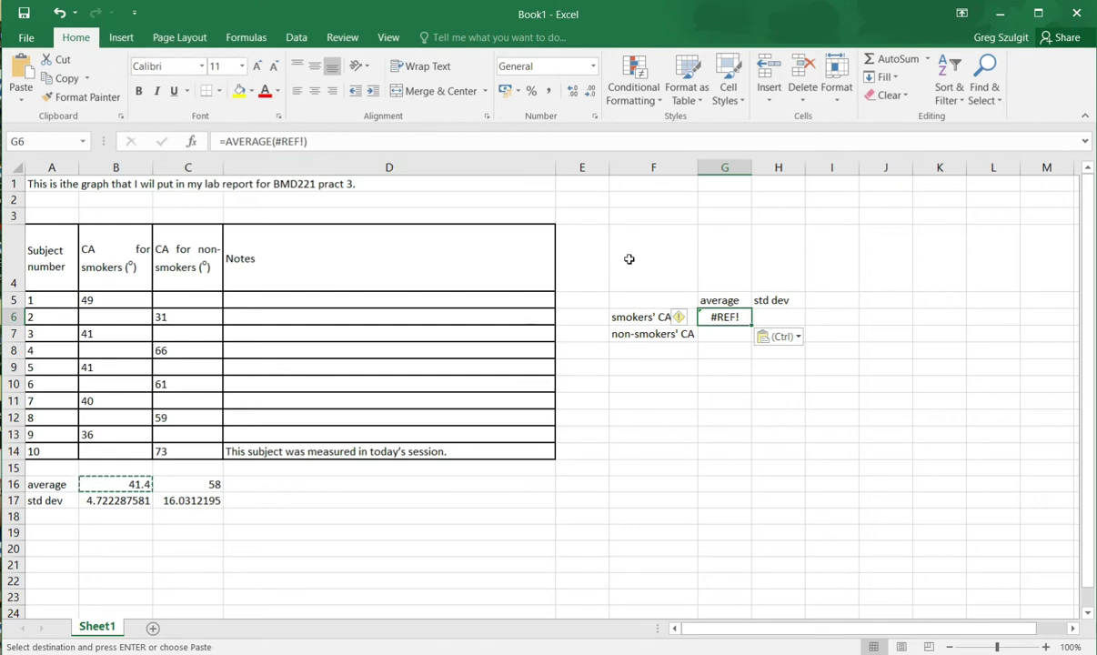
{"action": "double_click", "coordinate": [744, 318]}
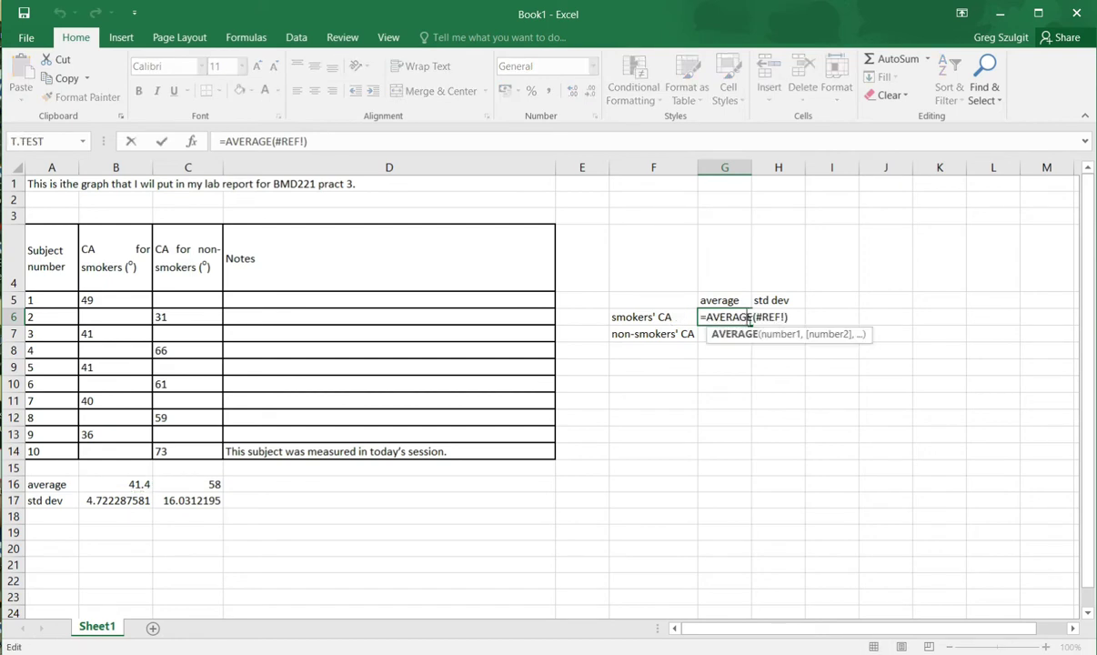
{"action": "left_click", "coordinate": [708, 347]}
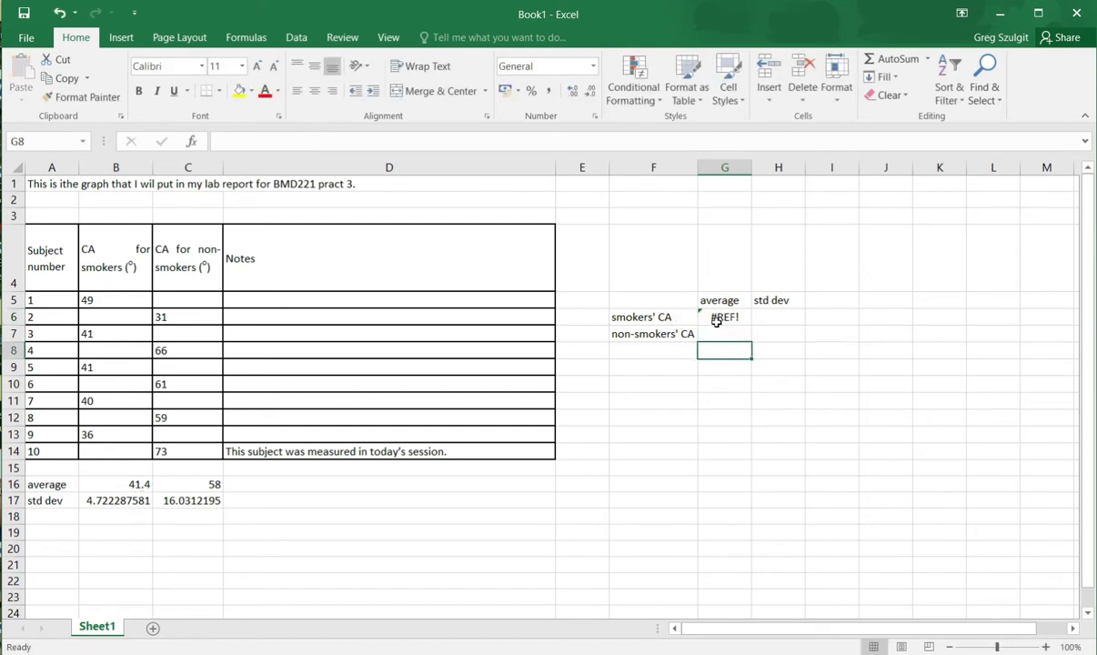
Try to replace the content of G6 with the cell reference =b16)
{"action": "left_click", "coordinate": [716, 321]}
{"action": "type", "text": "="}
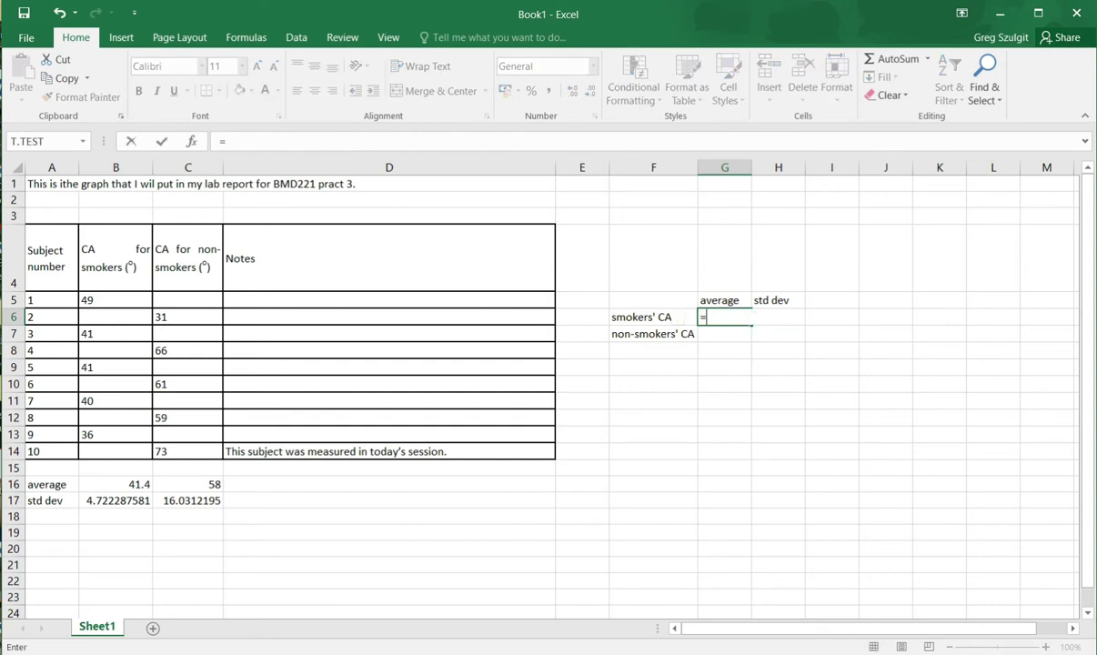
{"action": "type", "text": "b16"}
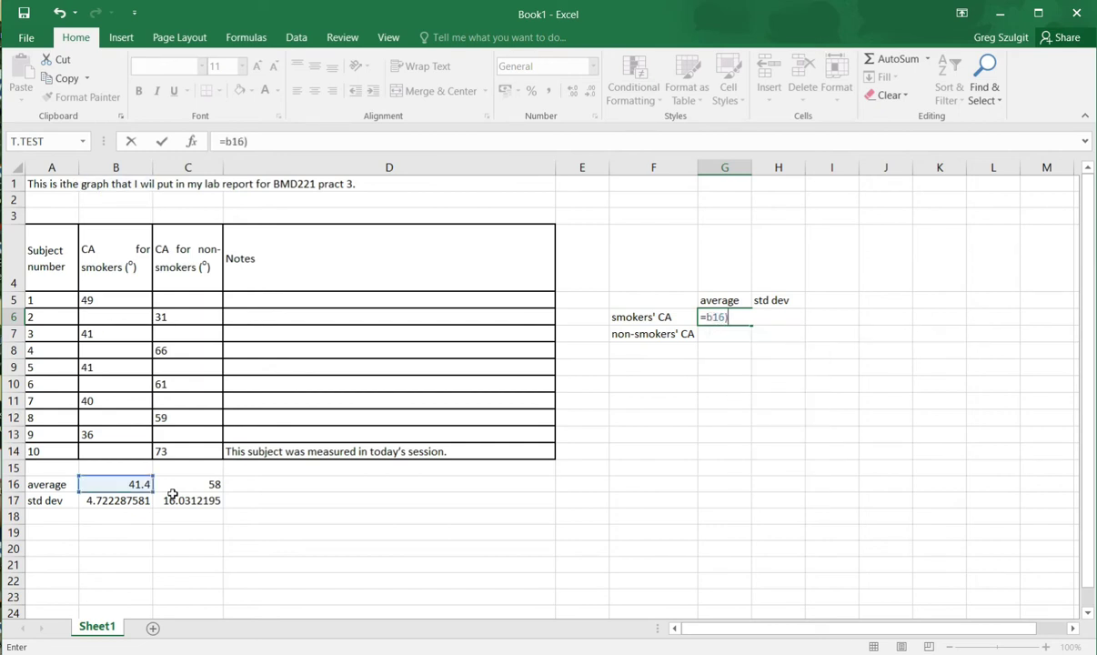
{"action": "key", "text": "Return"}
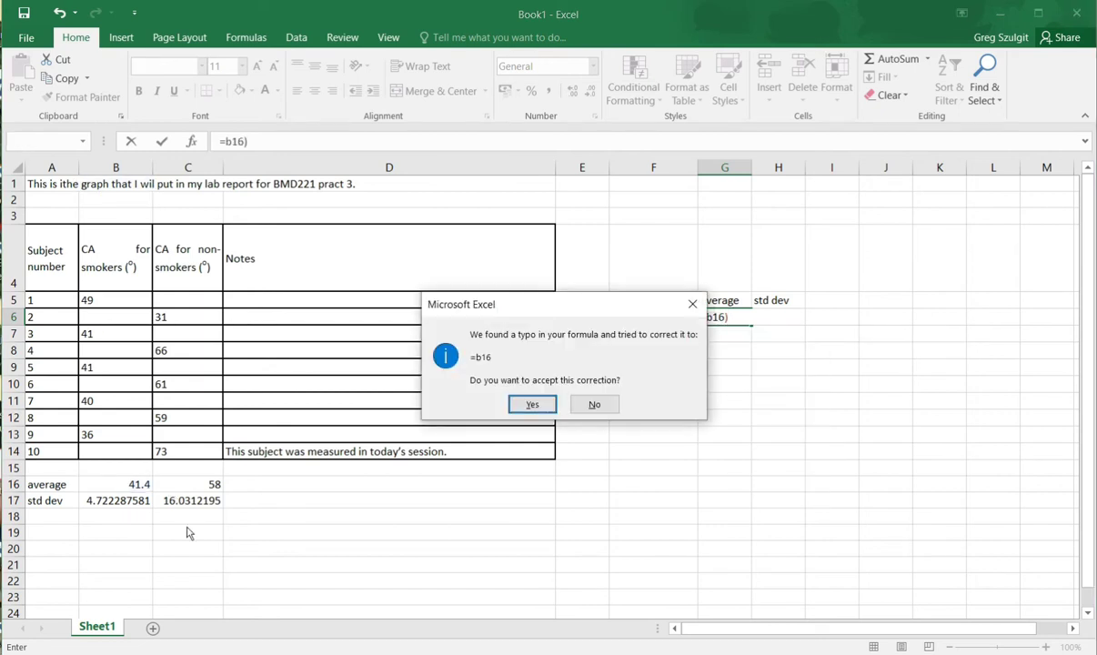
{"action": "left_click", "coordinate": [593, 404]}
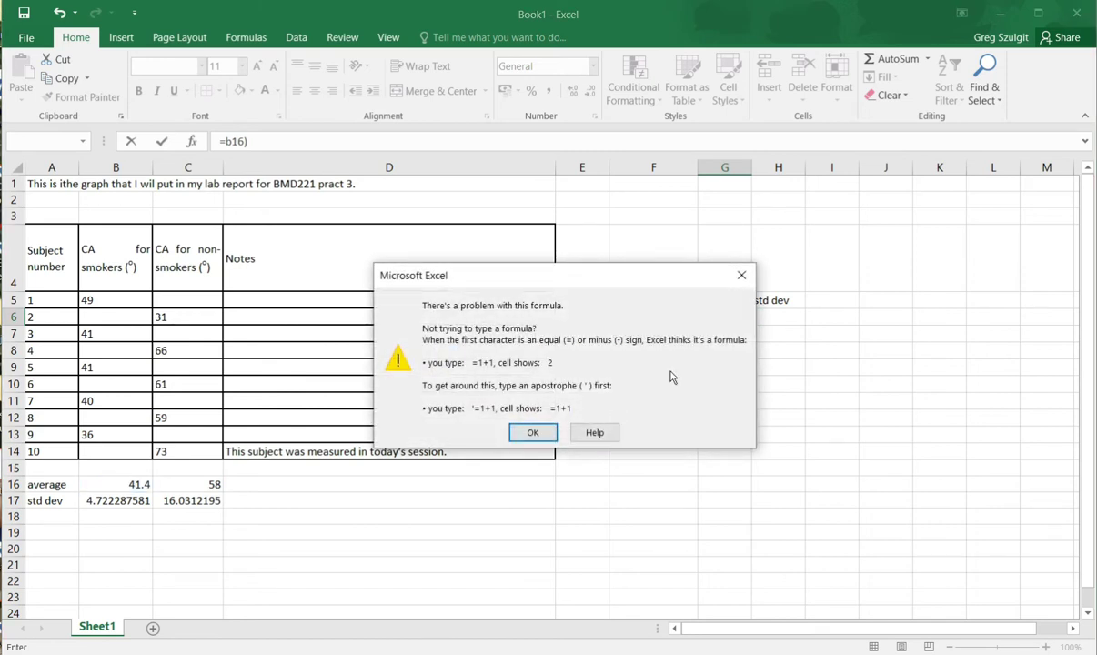
{"action": "left_click", "coordinate": [551, 434]}
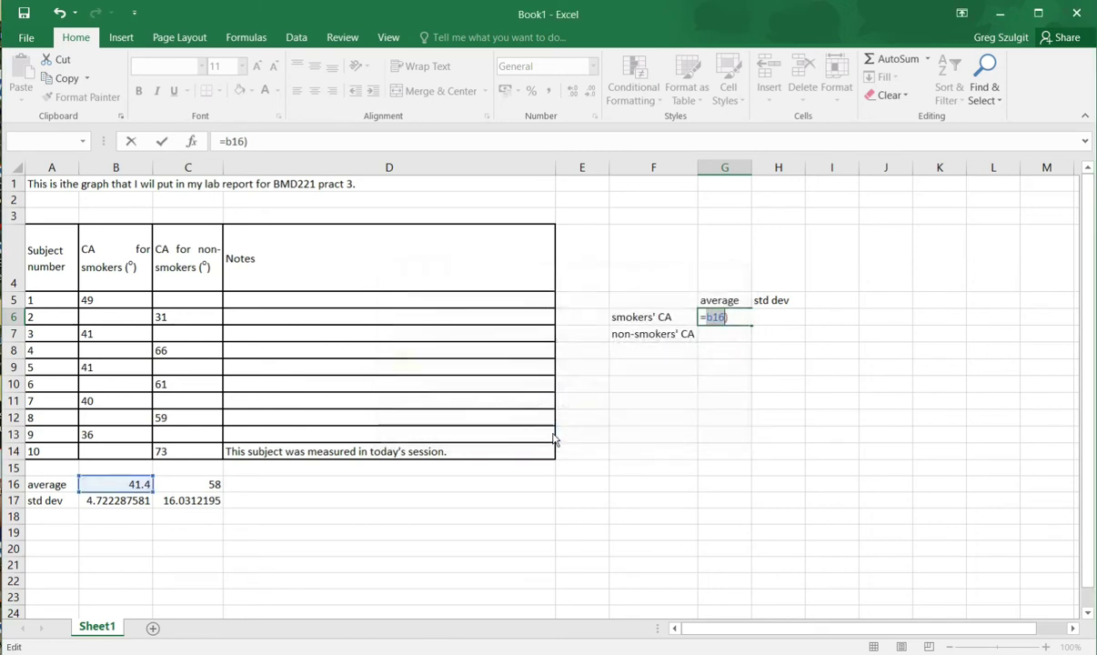
{"action": "left_click", "coordinate": [742, 365]}
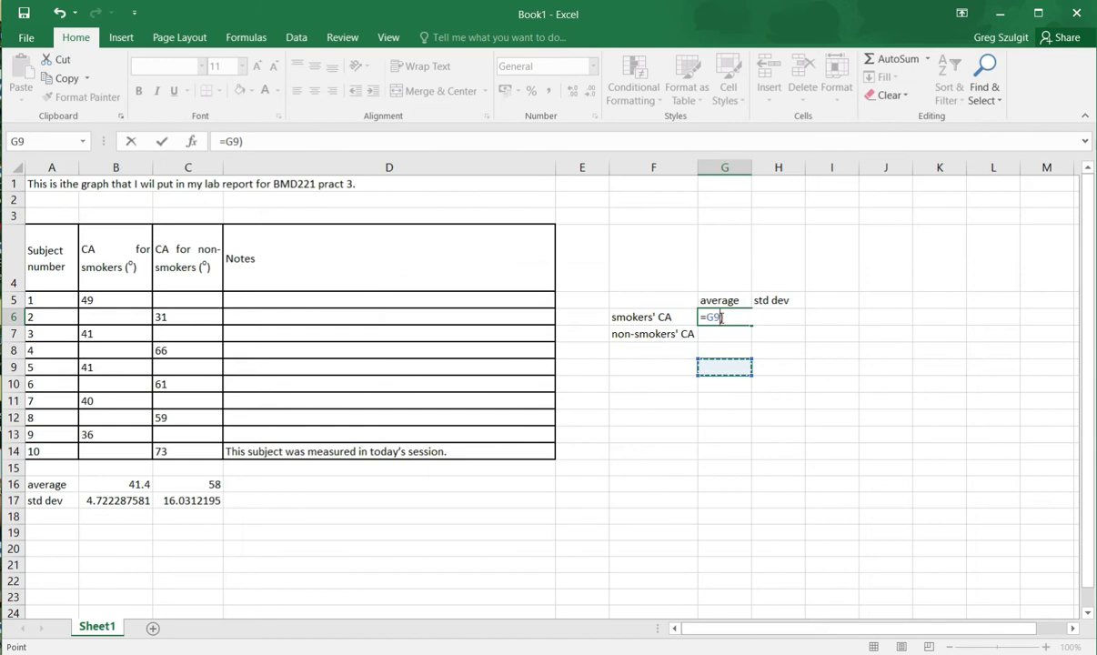
Link G6 to the smokers' average with the formula =(b16)
{"action": "left_click", "coordinate": [725, 315]}
{"action": "key", "text": "BackSpace"}
{"action": "key", "text": "BackSpace"}
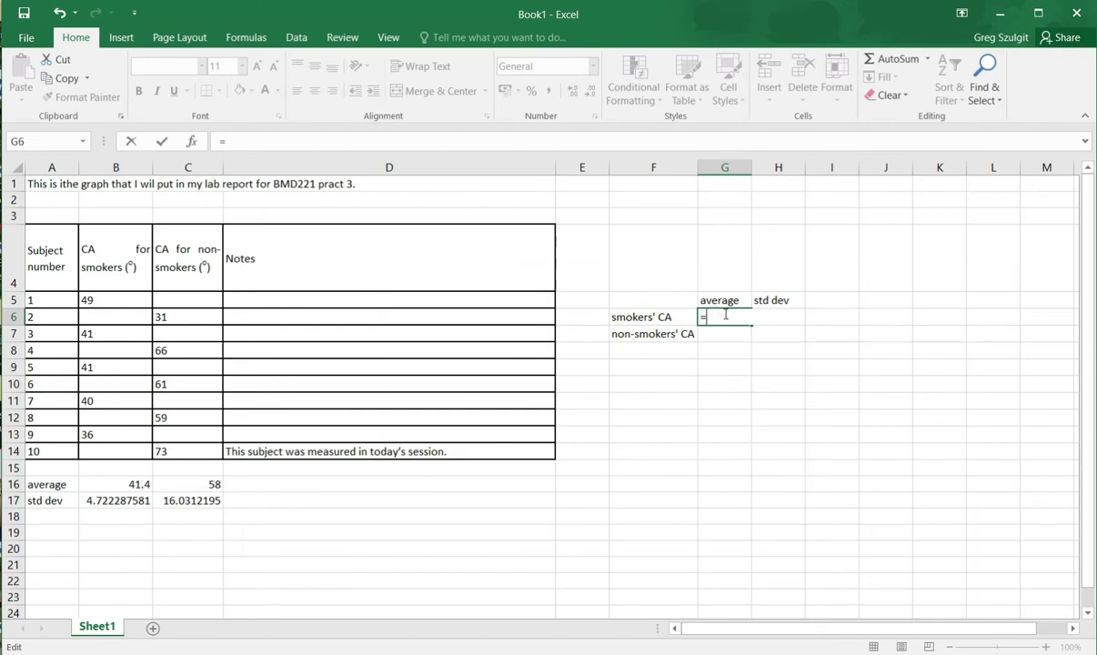
{"action": "type", "text": "(b1"}
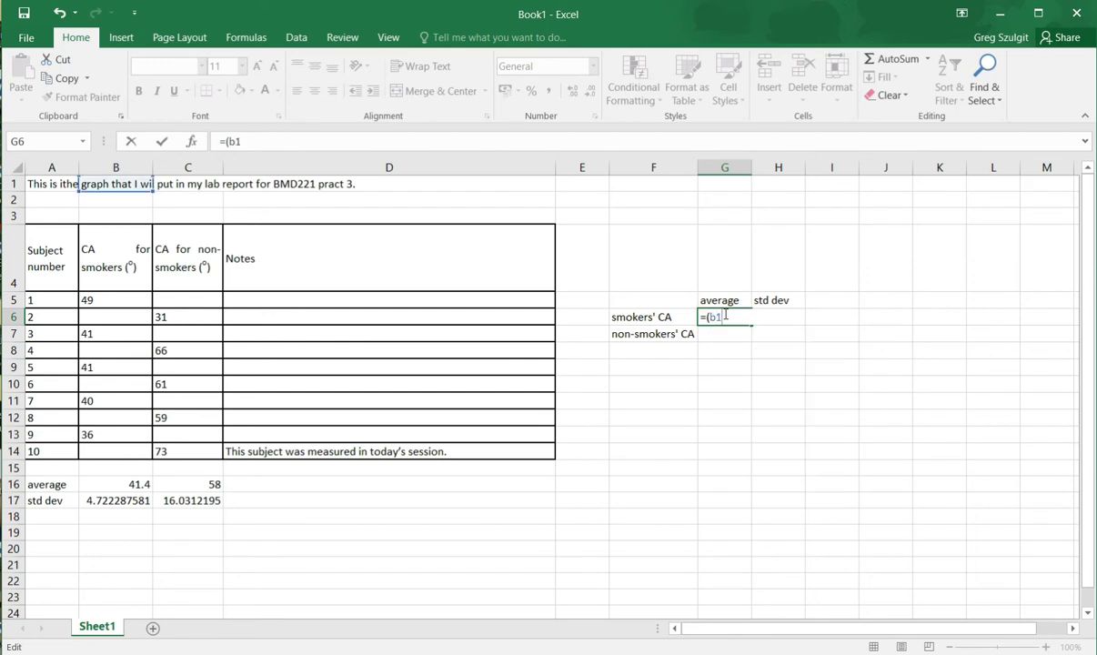
{"action": "type", "text": "6"}
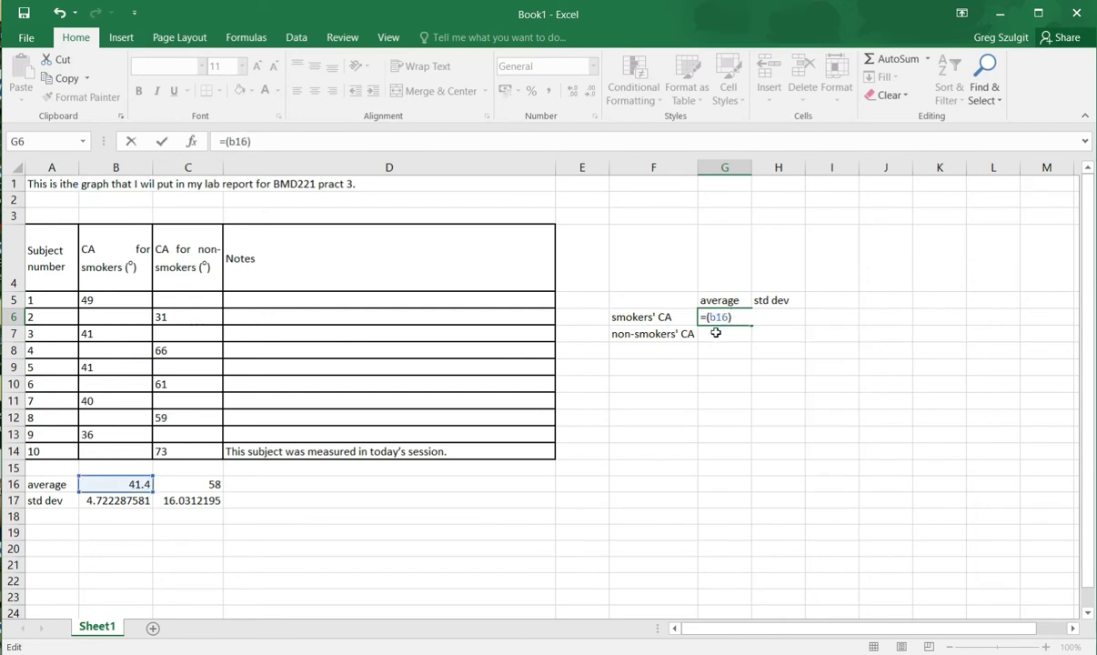
{"action": "key", "text": "Return"}
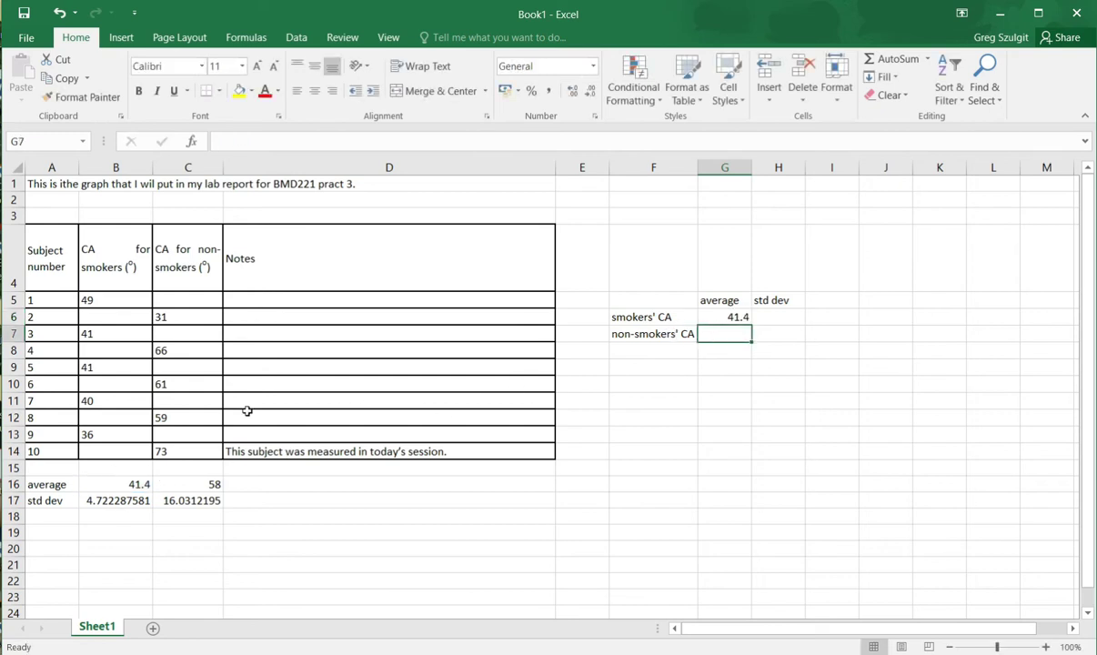
Set subject 7's value in B11 to 400 to test the linked average in G6
{"action": "left_click", "coordinate": [101, 406]}
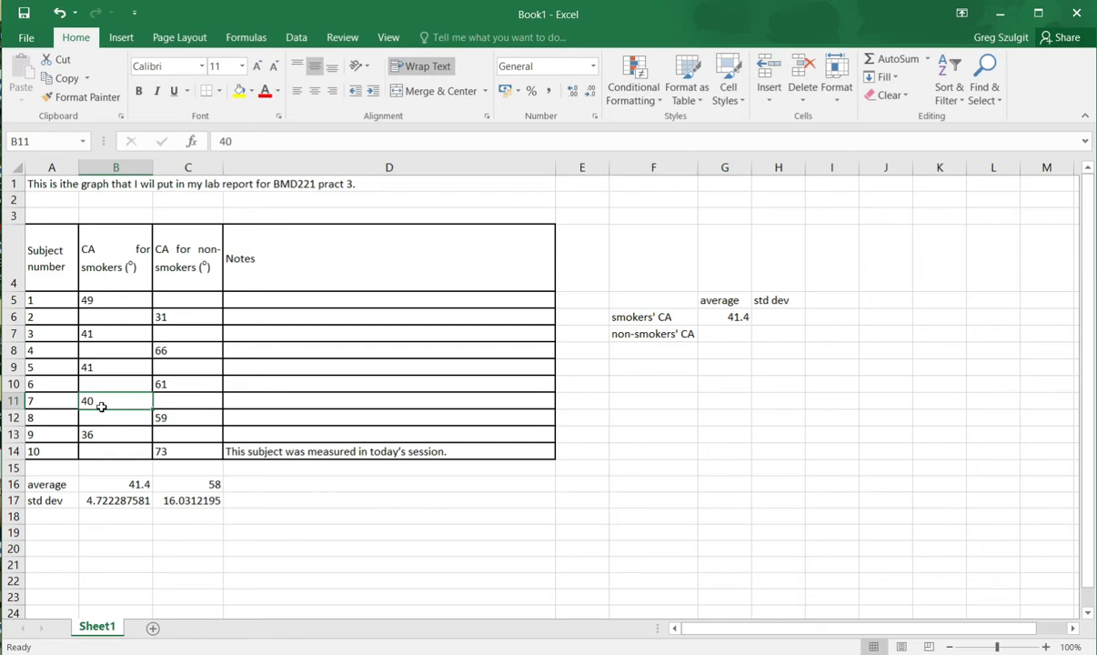
{"action": "type", "text": "400"}
{"action": "key", "text": "Return"}
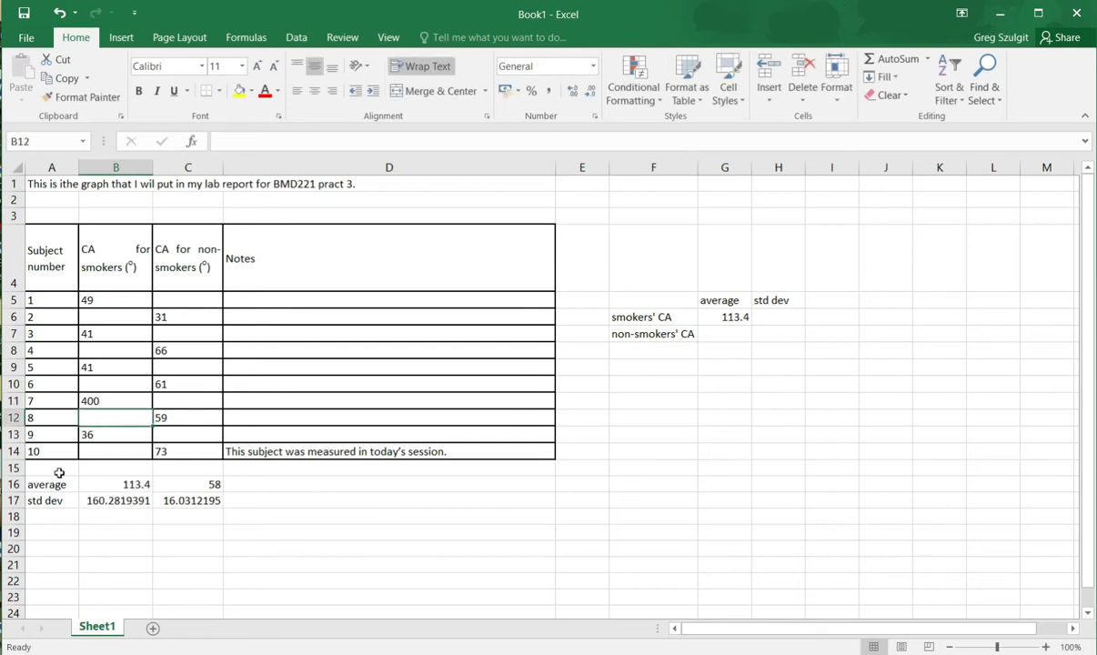
Set subject 7's CA for smokers in B11 to 40
{"action": "left_click", "coordinate": [108, 396]}
{"action": "key", "text": "Up"}
{"action": "left_click", "coordinate": [108, 398]}
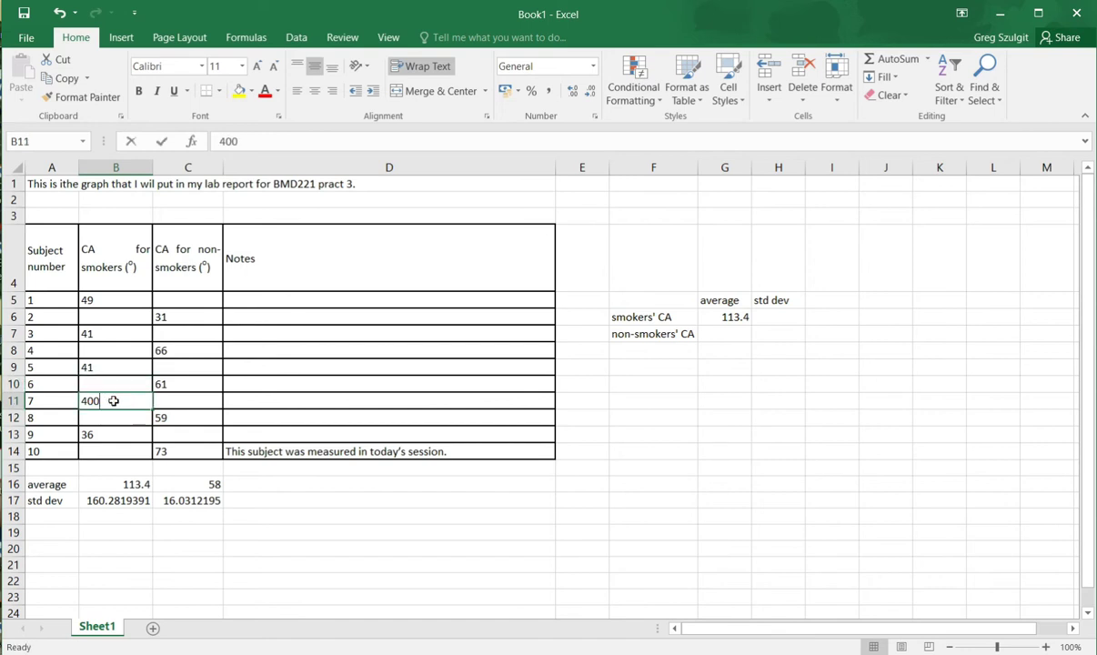
{"action": "double_click", "coordinate": [112, 399]}
{"action": "key", "text": "BackSpace"}
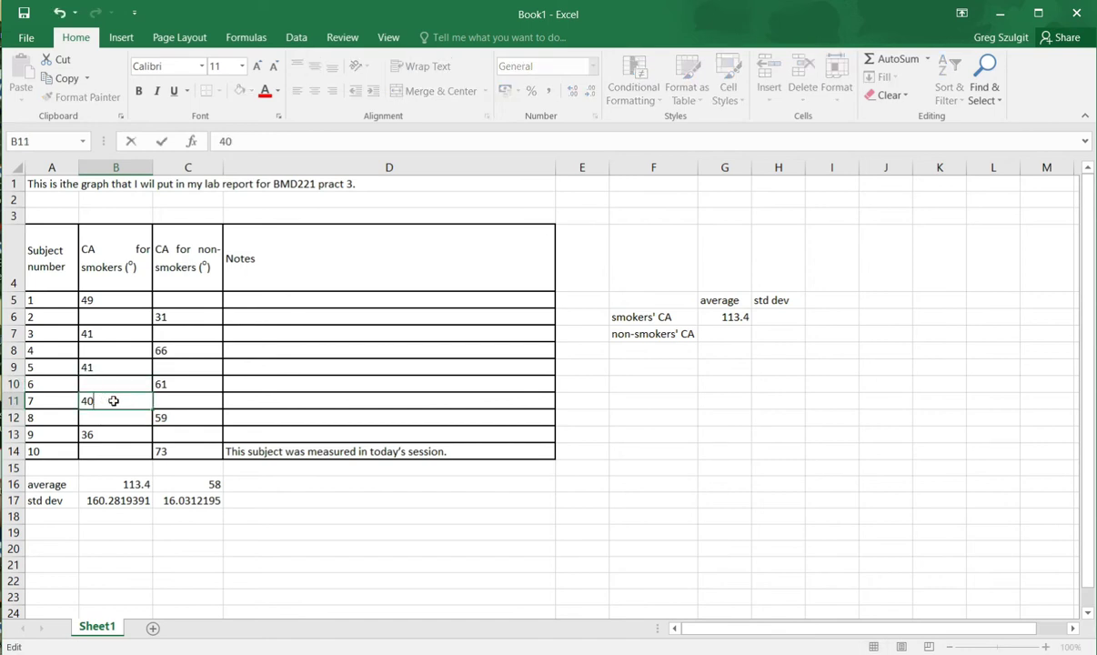
{"action": "key", "text": "Return"}
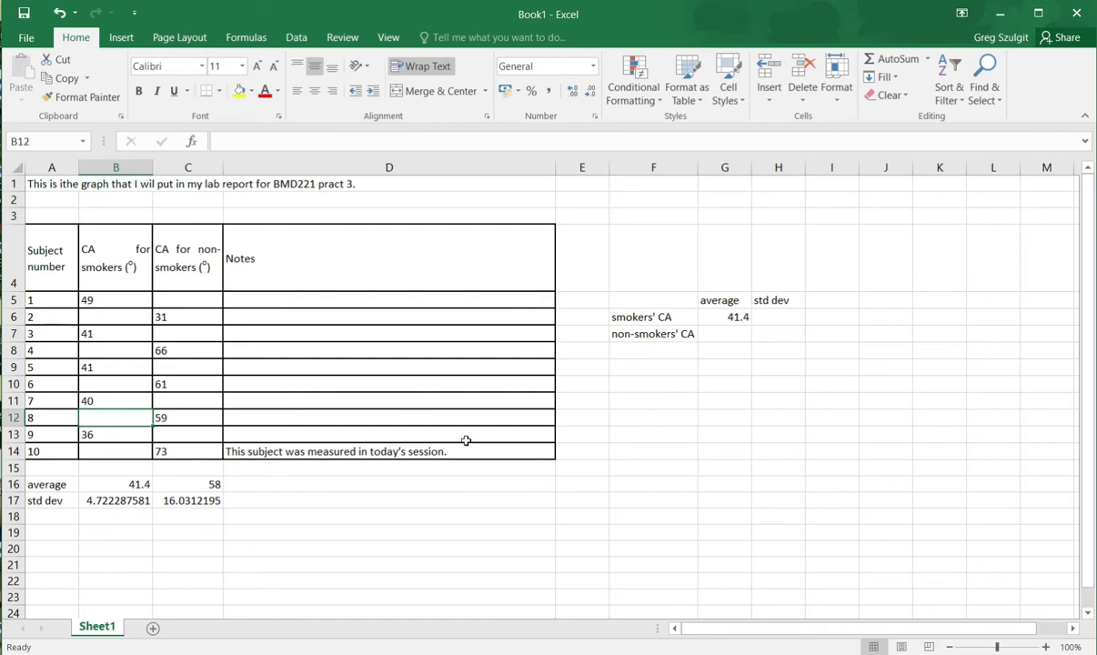
Link H6 to the smokers' standard deviation with the formula =(b17)
{"action": "left_click", "coordinate": [730, 336]}
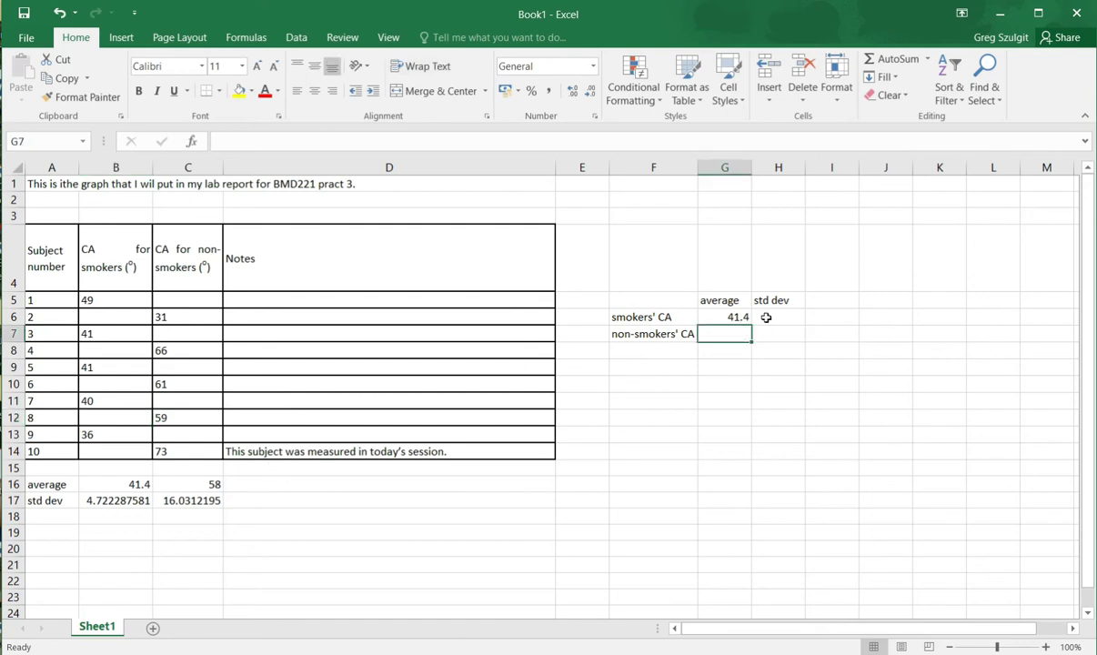
{"action": "left_click", "coordinate": [766, 317]}
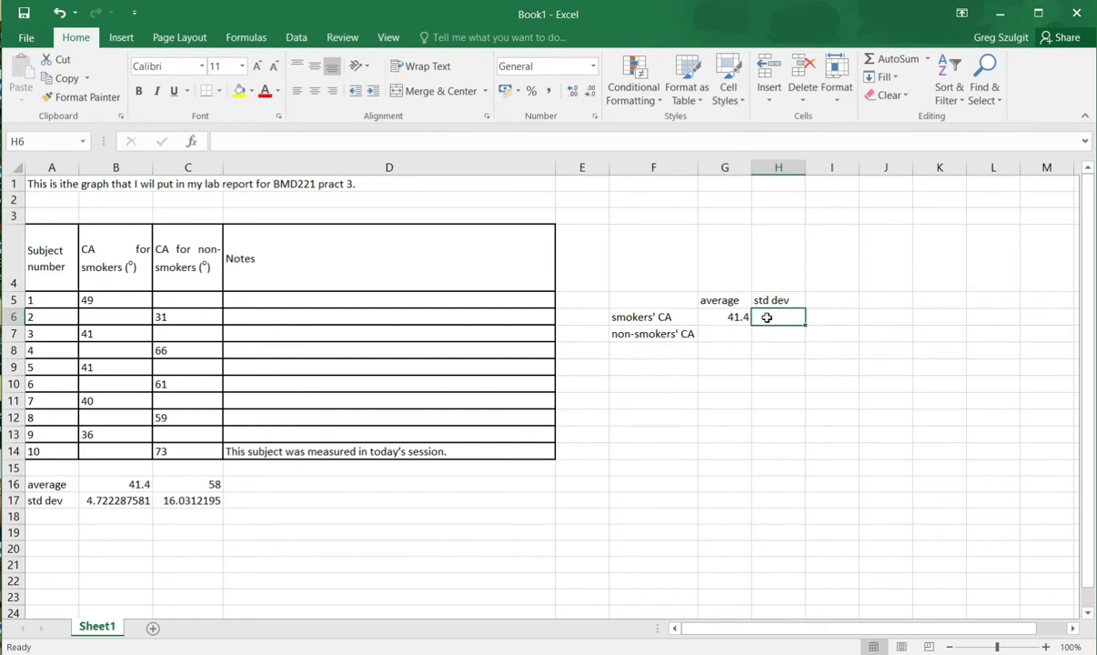
{"action": "type", "text": "="}
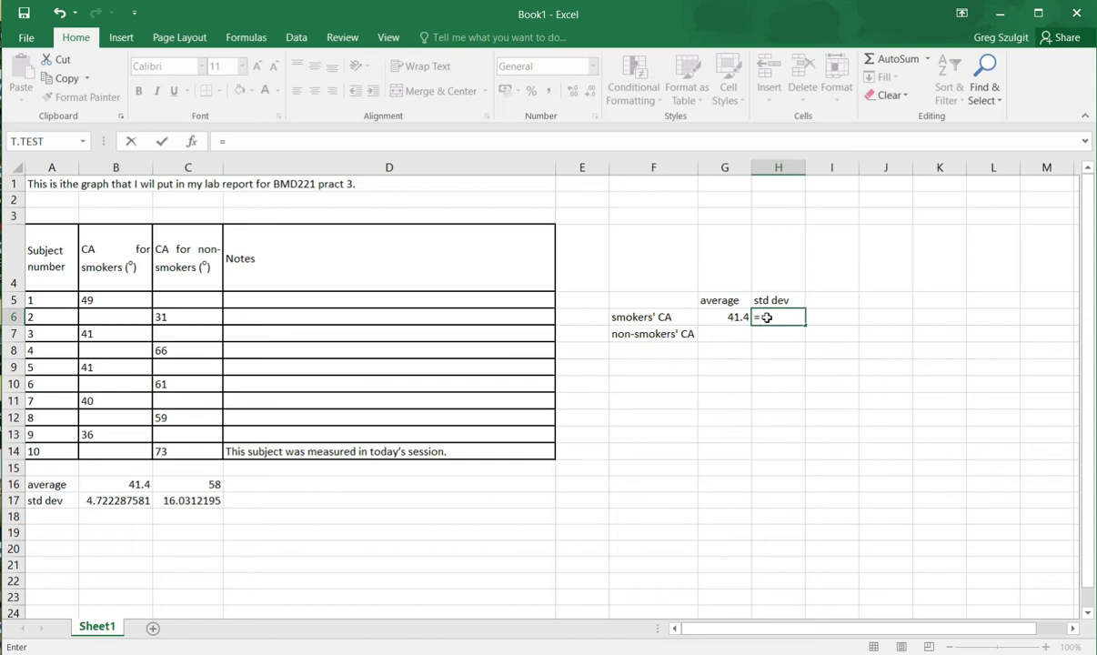
{"action": "type", "text": "(b17)"}
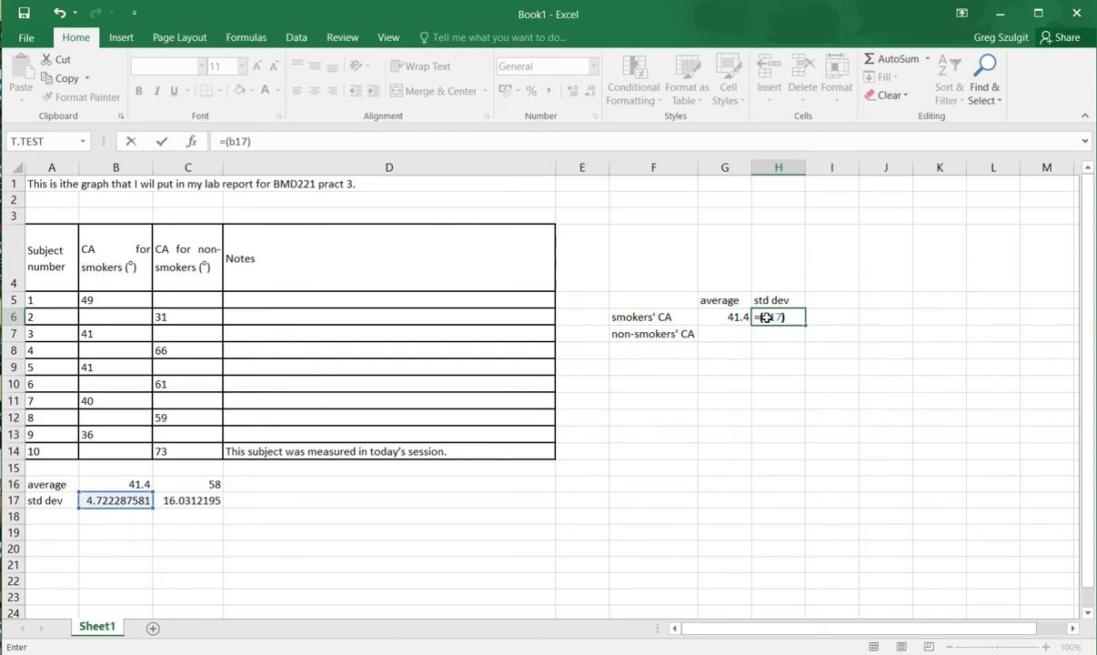
{"action": "key", "text": "Return"}
Link G7 to the non-smokers' average with the formula =(c16)
{"action": "type", "text": "=(c"}
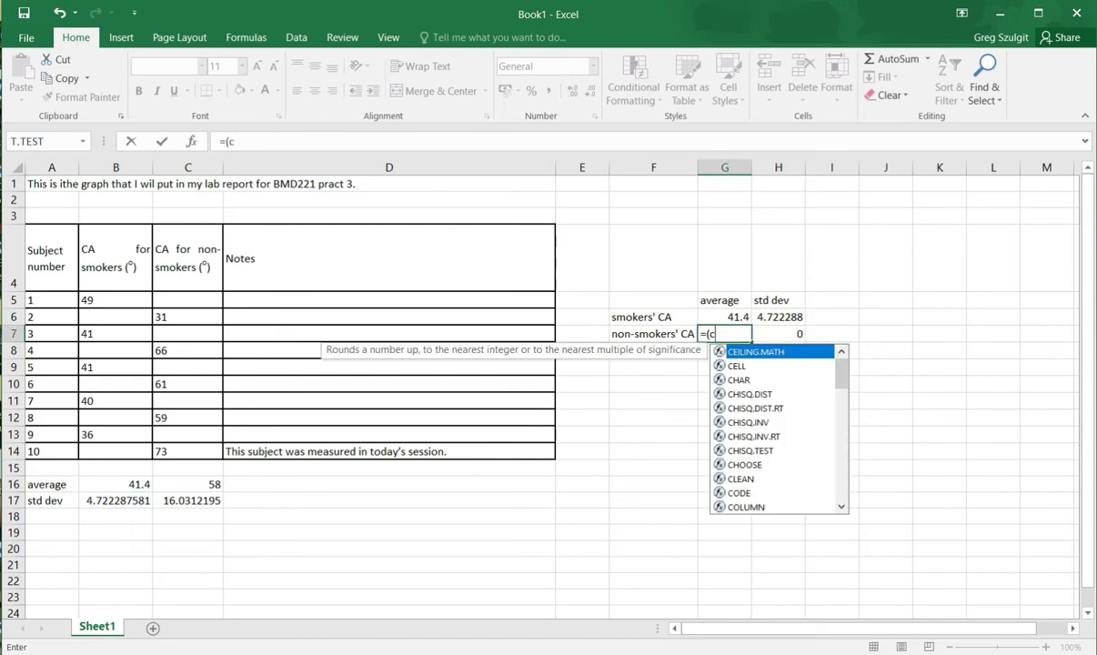
{"action": "type", "text": "16"}
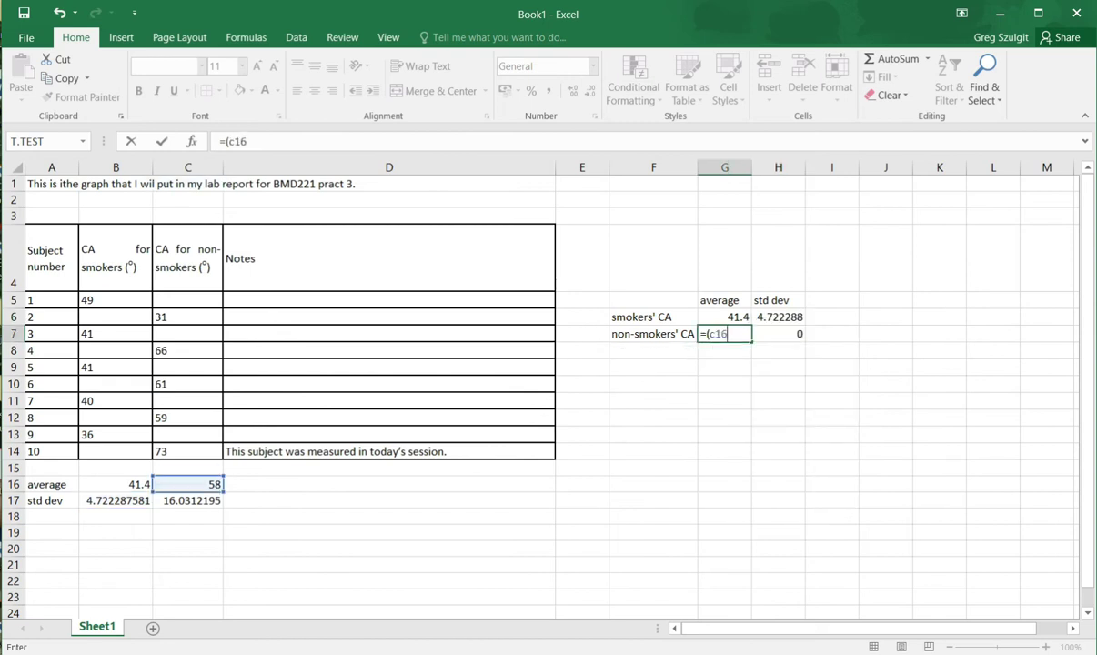
{"action": "type", "text": ")"}
{"action": "key", "text": "Return"}
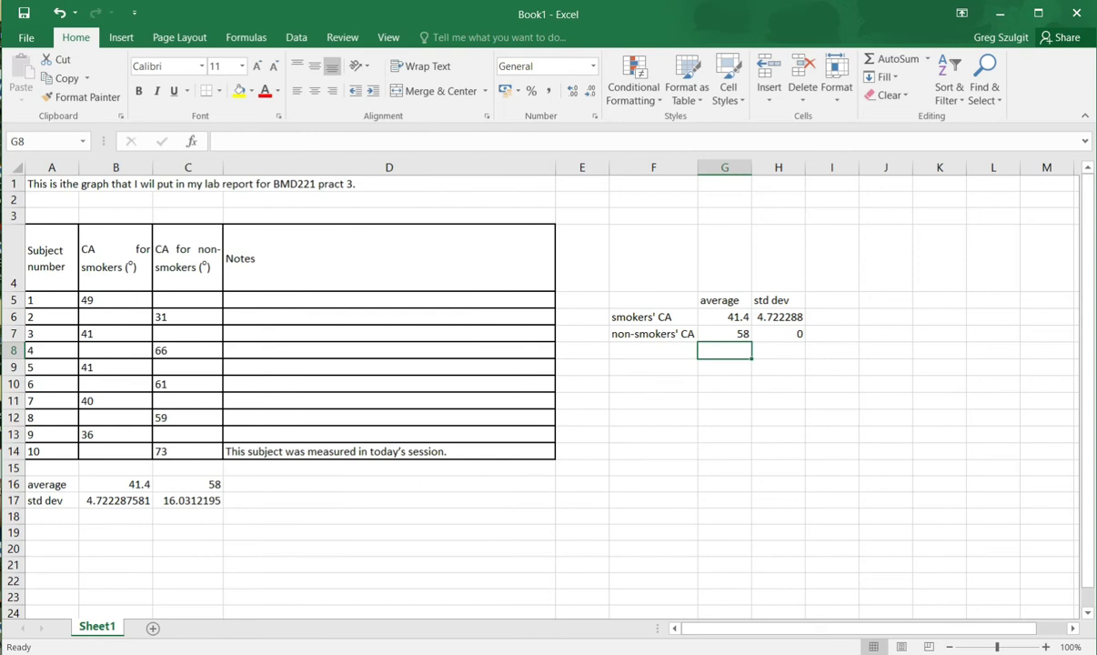
Replace the content of H7 with the formula =(c17) to link it to the non-smokers' standard deviation
{"action": "left_click", "coordinate": [768, 336]}
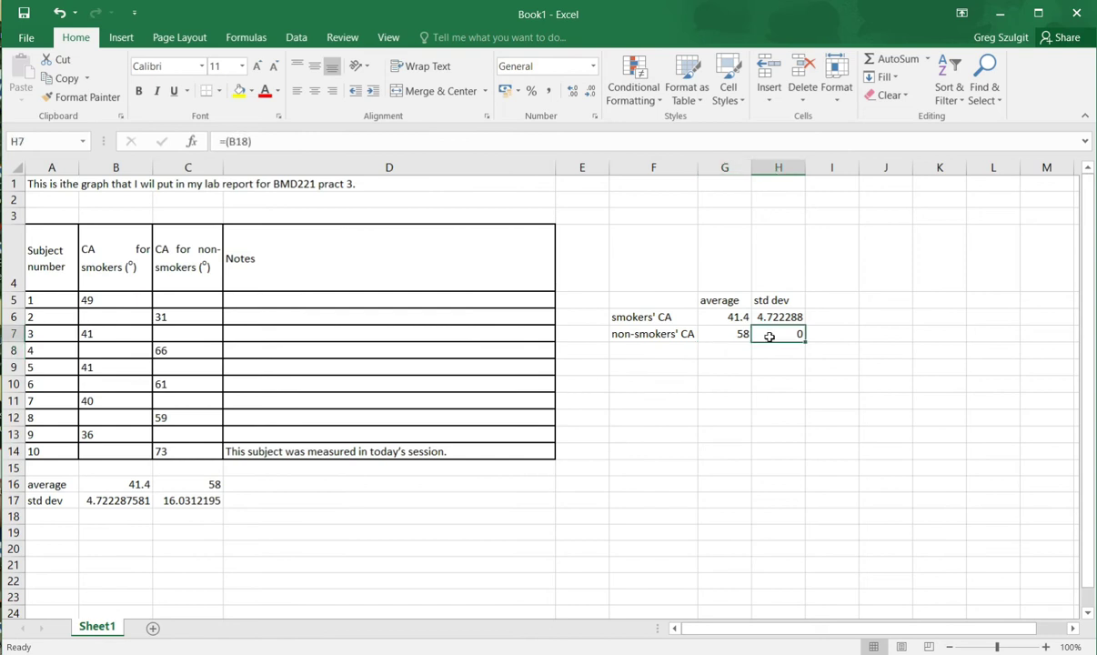
{"action": "type", "text": "="}
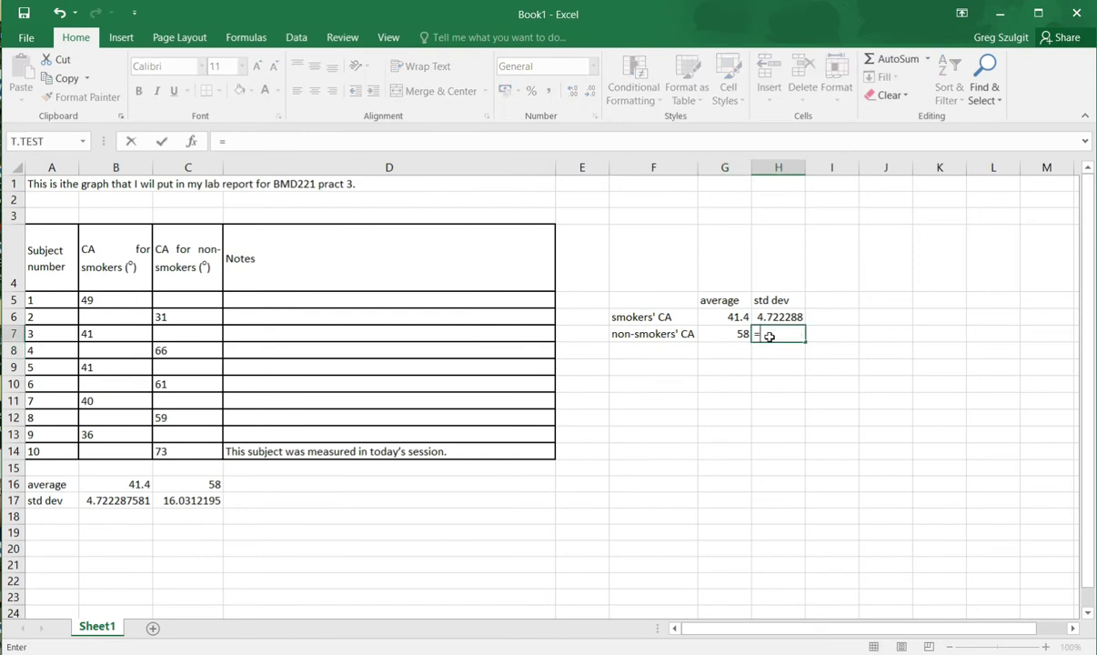
{"action": "type", "text": "(c17"}
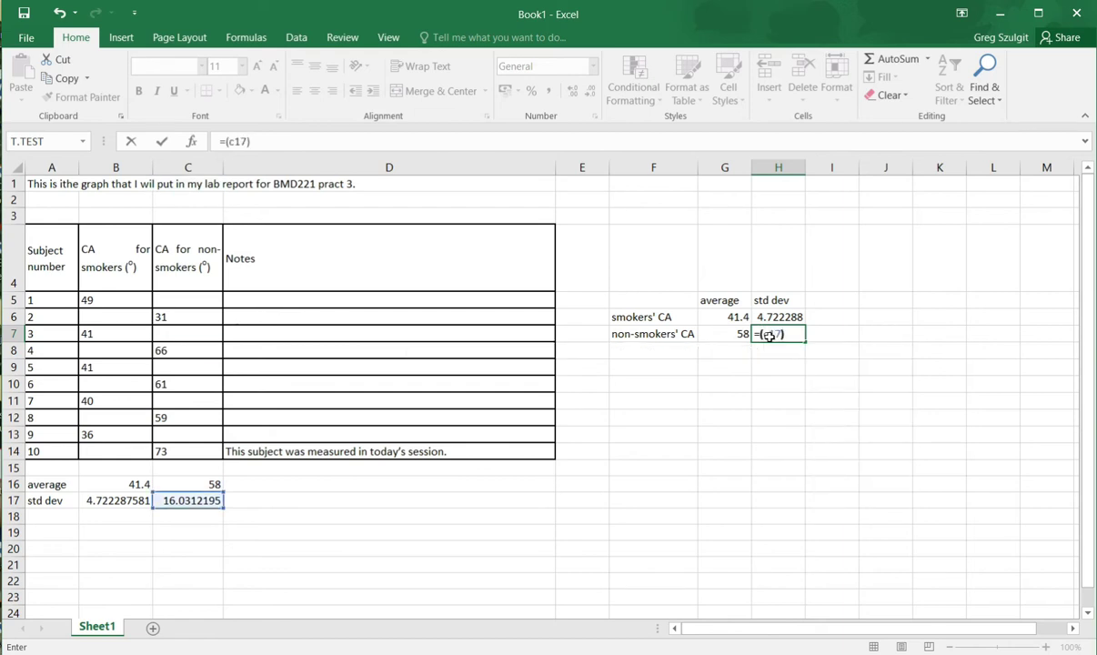
{"action": "key", "text": "Return"}
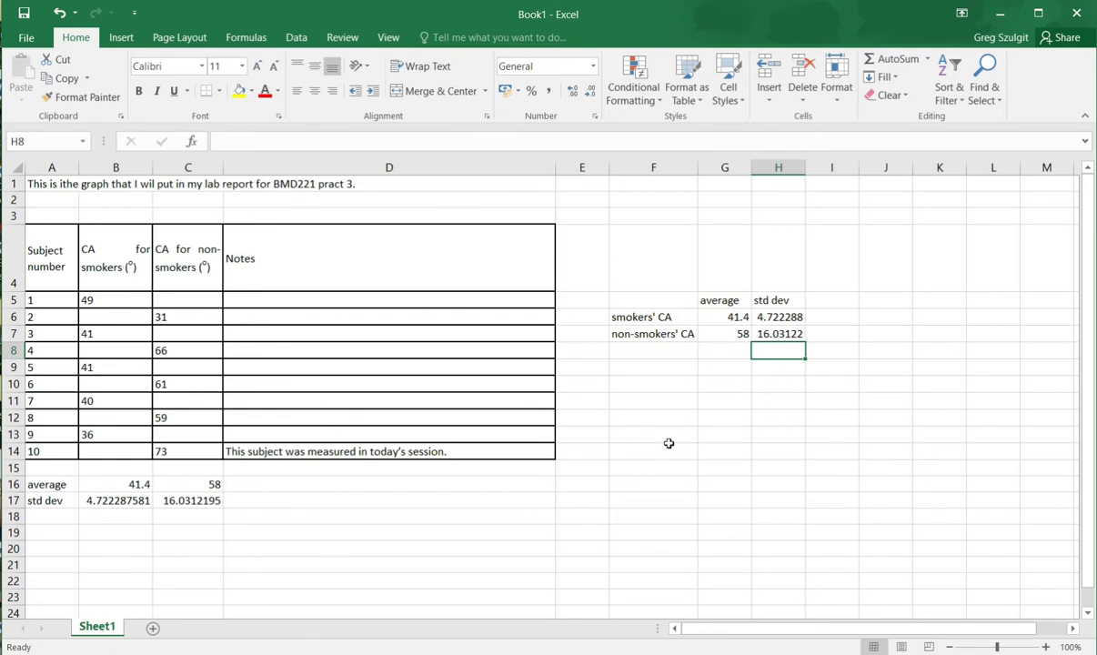
Insert an empty 2-D clustered column chart from blank cell F10 and place it just below the summary table
{"action": "left_click", "coordinate": [660, 416]}
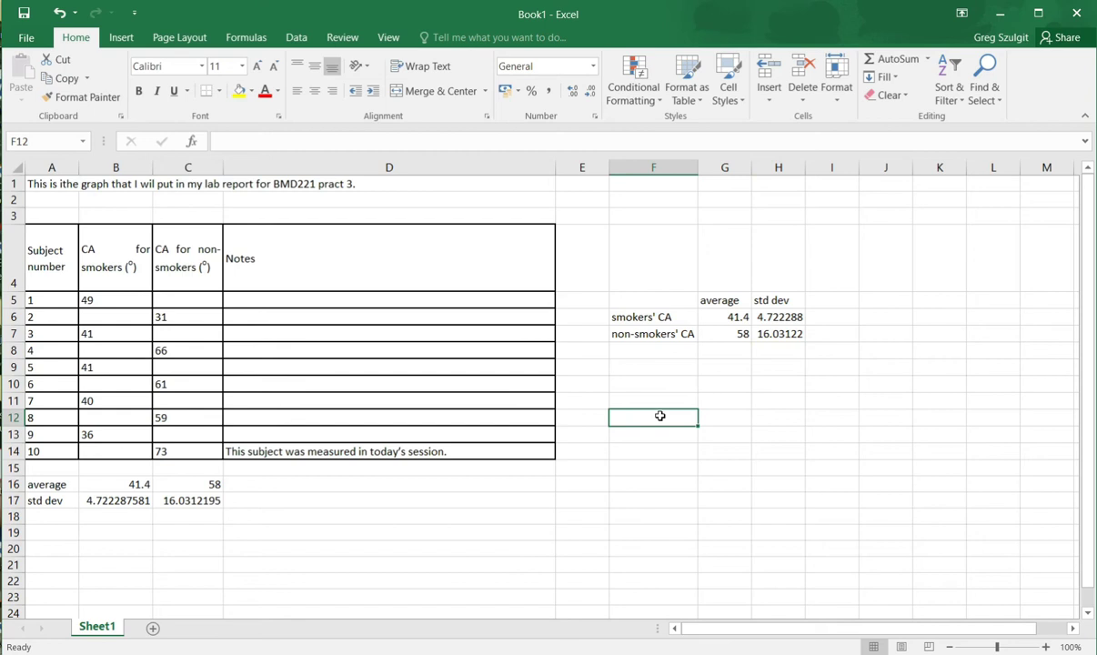
{"action": "key", "text": "Up"}
{"action": "key", "text": "Up"}
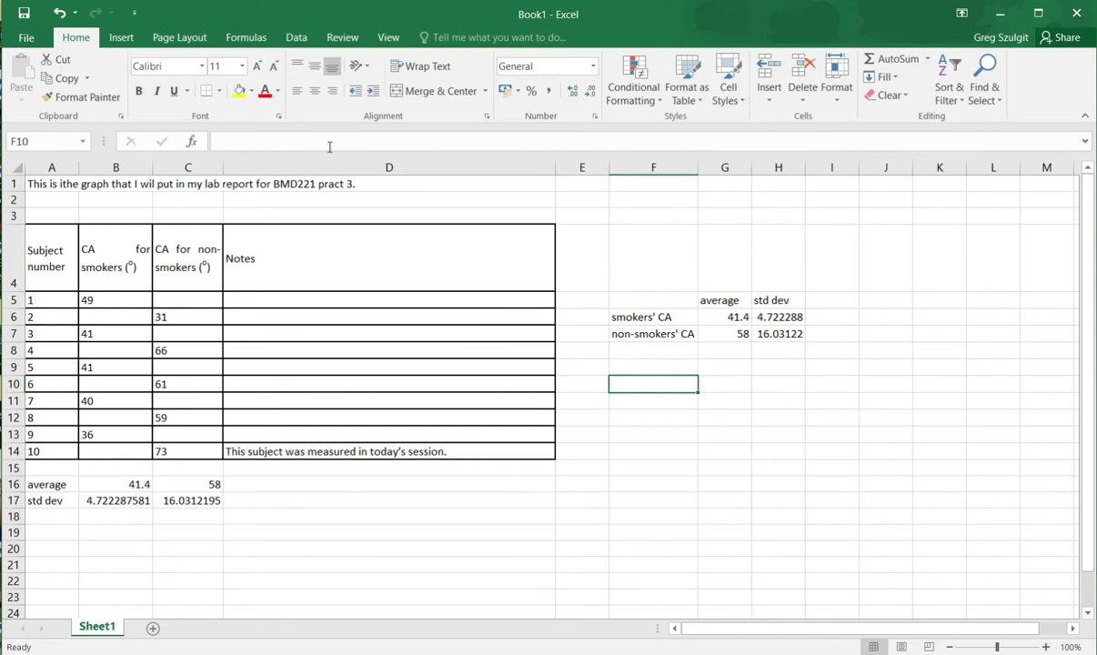
{"action": "left_click", "coordinate": [122, 38]}
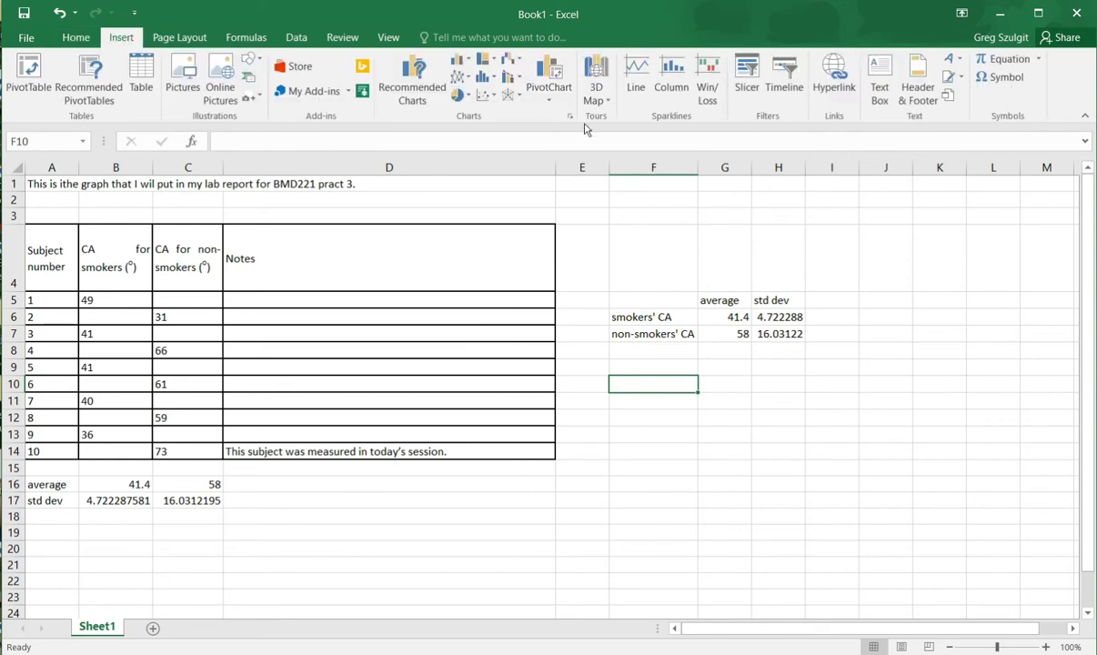
{"action": "left_click", "coordinate": [464, 61]}
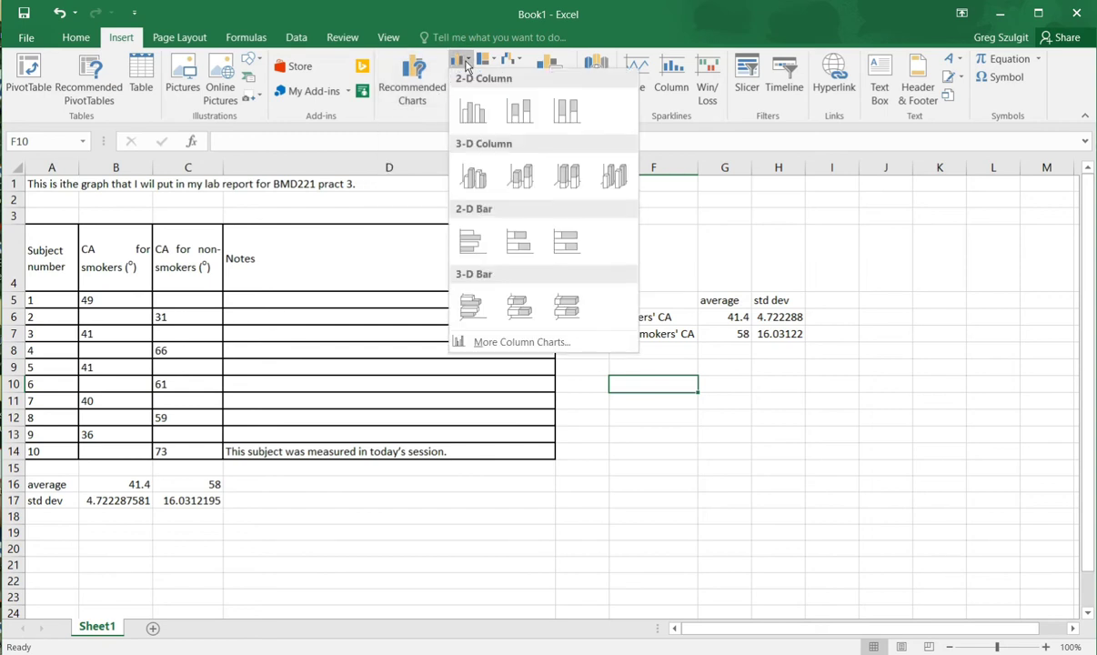
{"action": "left_click", "coordinate": [465, 119]}
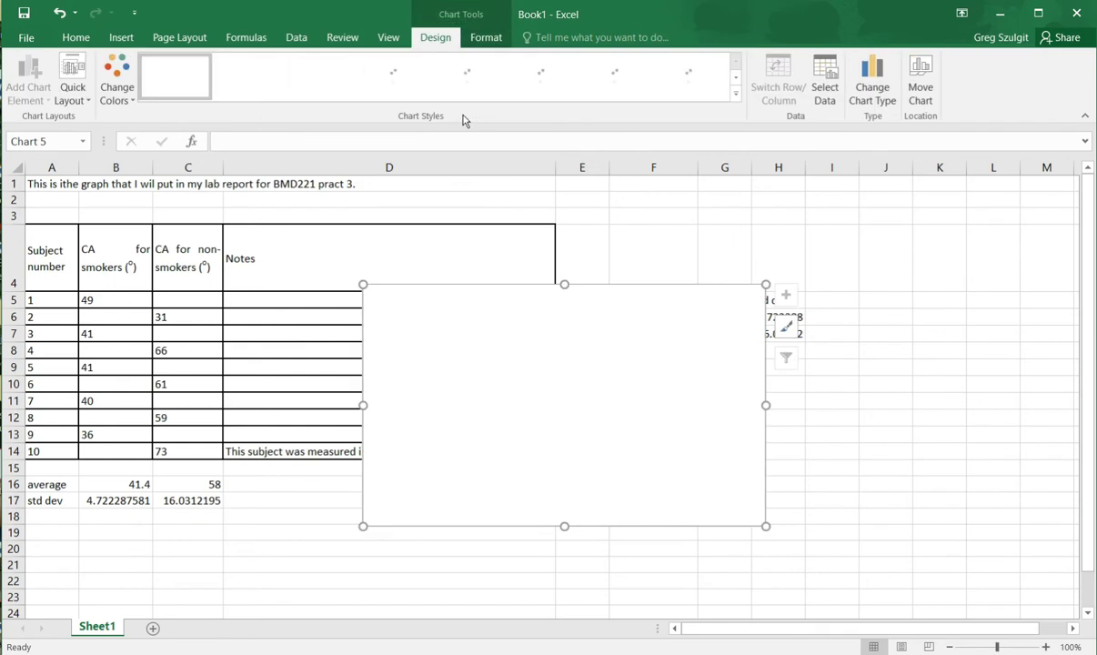
{"action": "left_click_drag", "start_coordinate": [566, 284], "coordinate": [827, 363]}
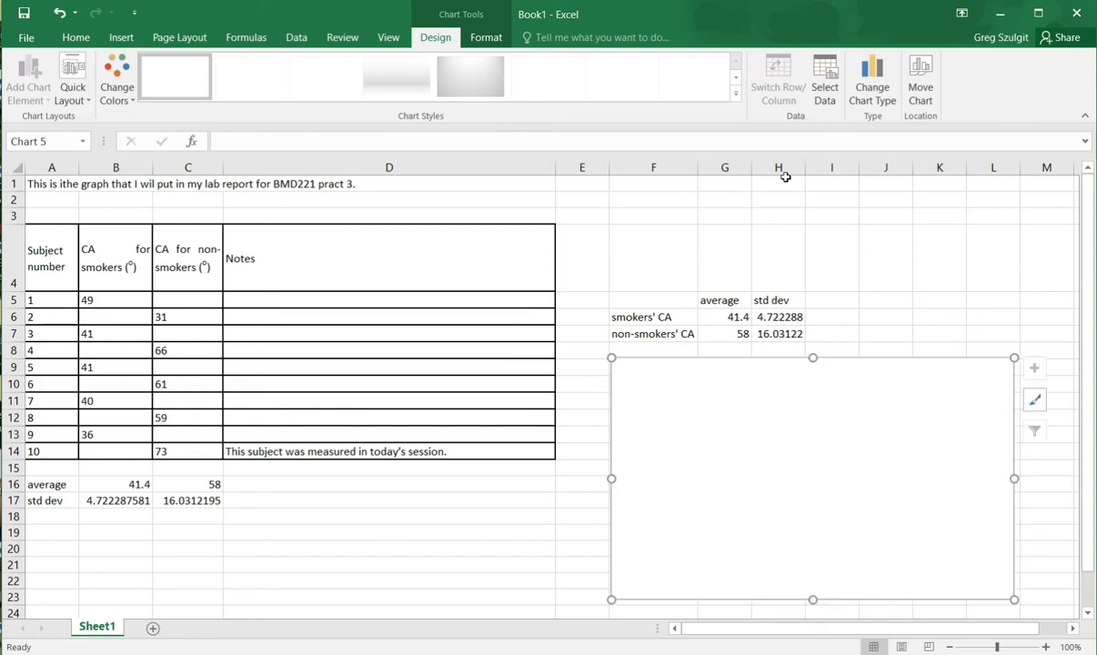
Set the empty chart's data range to F6:G7, inspect both columns, and delete the chart
{"action": "left_click", "coordinate": [825, 95]}
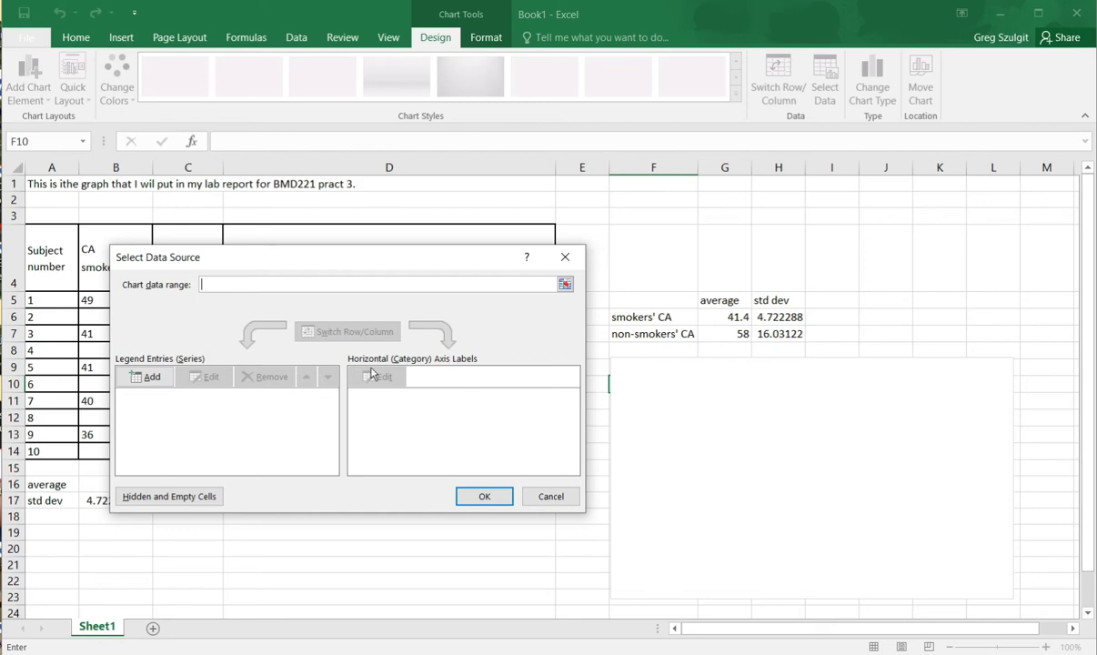
{"action": "left_click_drag", "start_coordinate": [612, 317], "coordinate": [721, 336]}
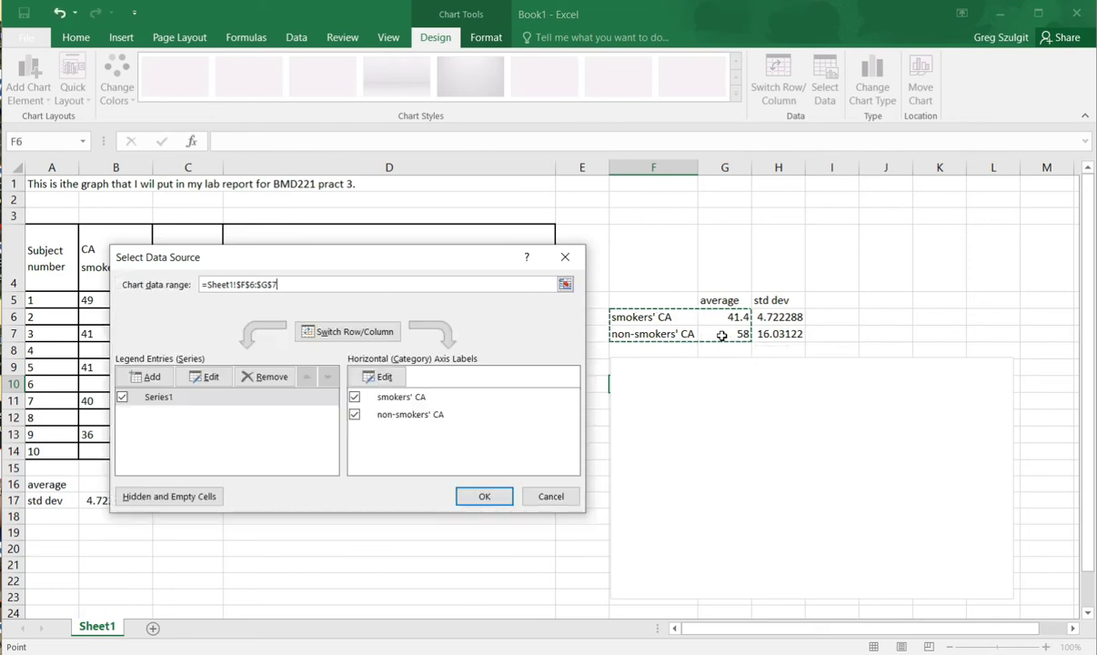
{"action": "left_click", "coordinate": [485, 495]}
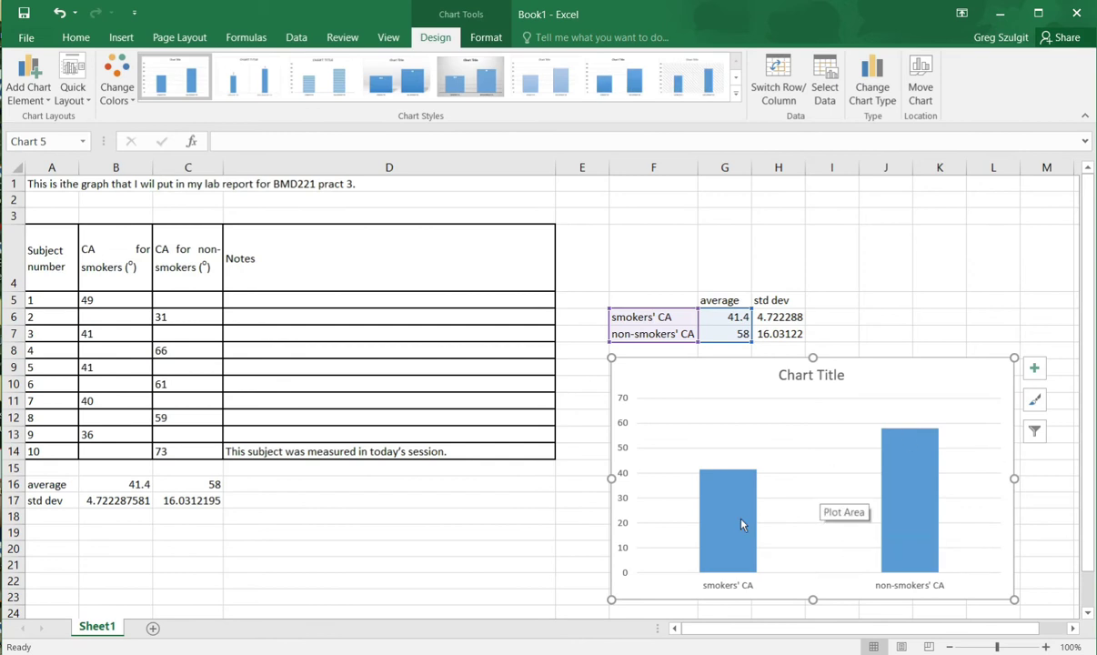
{"action": "mouse_move", "coordinate": [742, 528]}
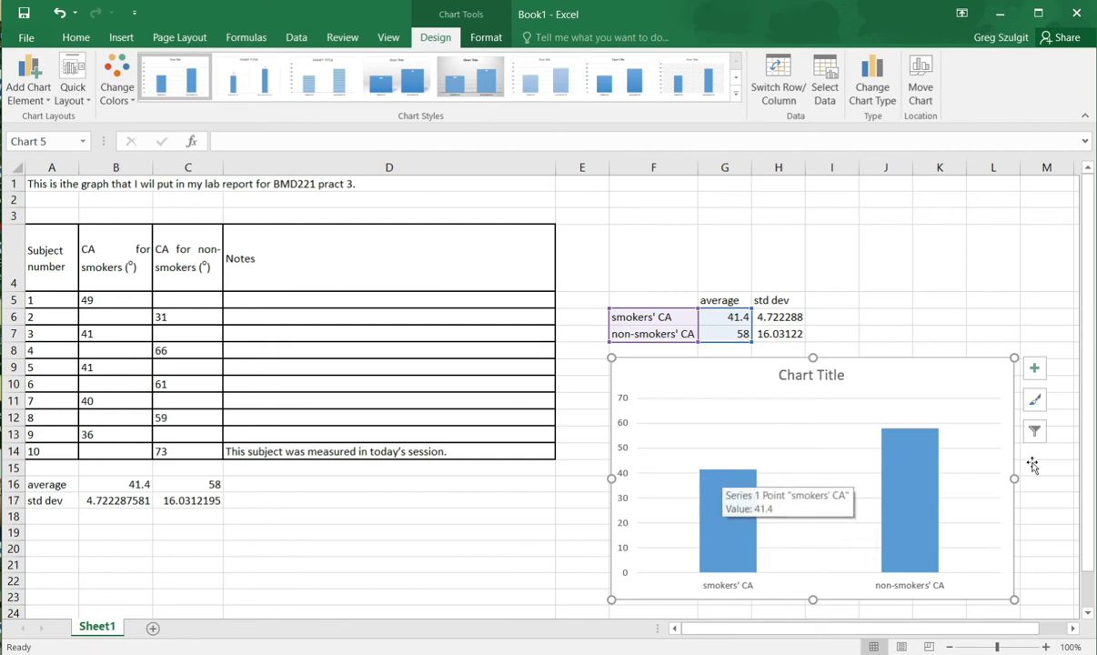
{"action": "mouse_move", "coordinate": [910, 434]}
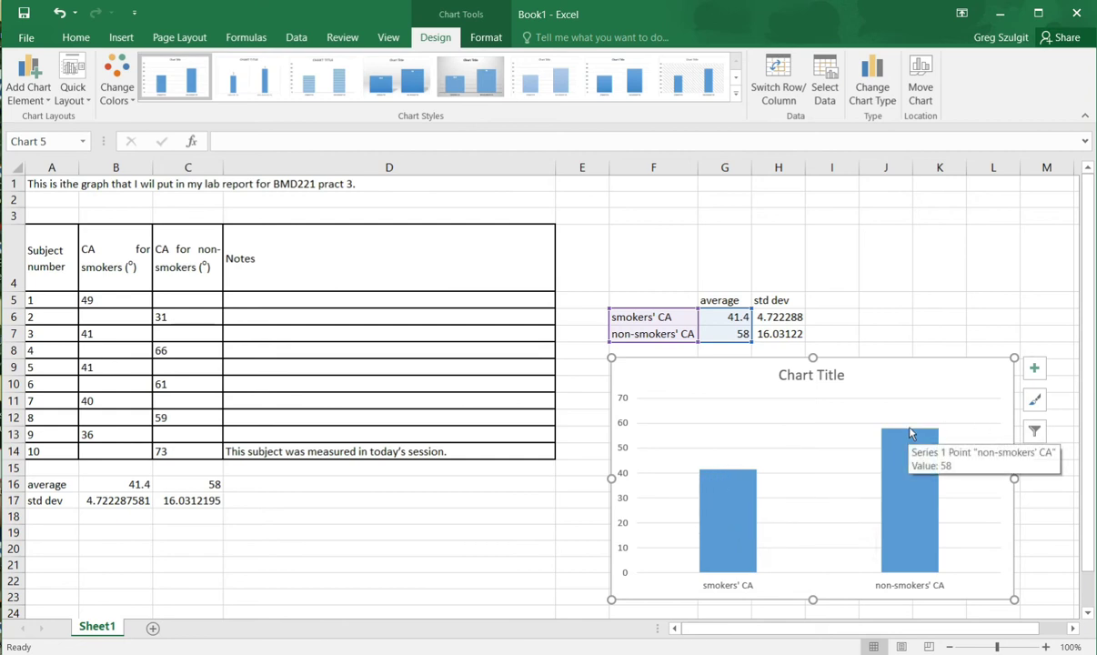
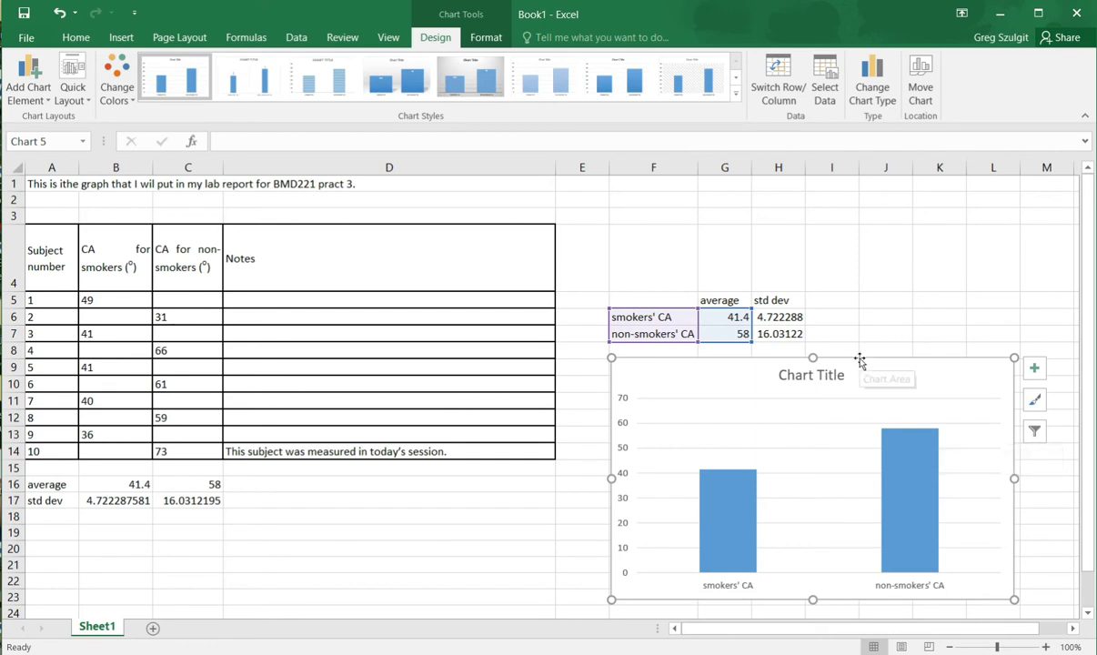
{"action": "key", "text": "Delete"}
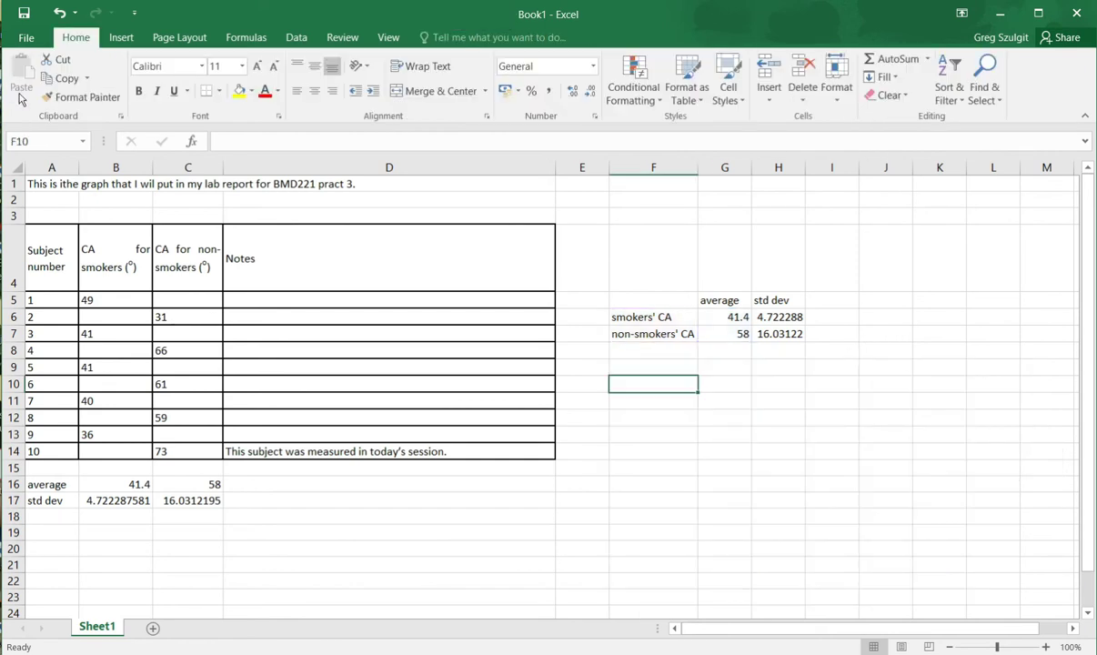
Insert a 2-D clustered column chart from the averages in F6:G7 and place it just below the summary table
{"action": "left_click_drag", "start_coordinate": [640, 317], "coordinate": [711, 334]}
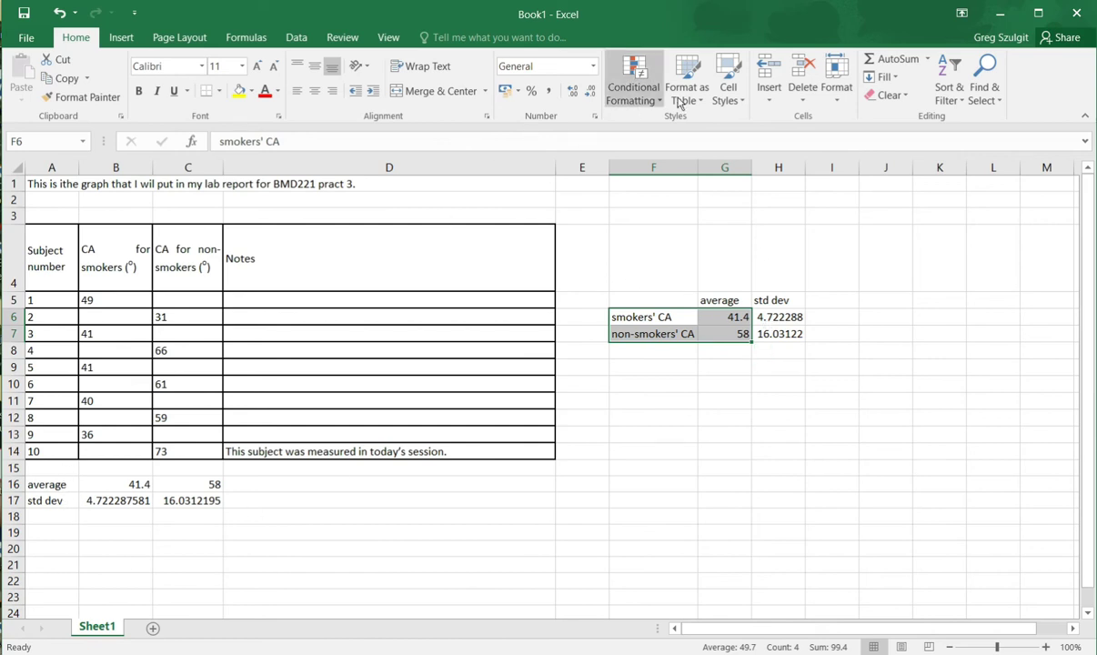
{"action": "left_click", "coordinate": [124, 37]}
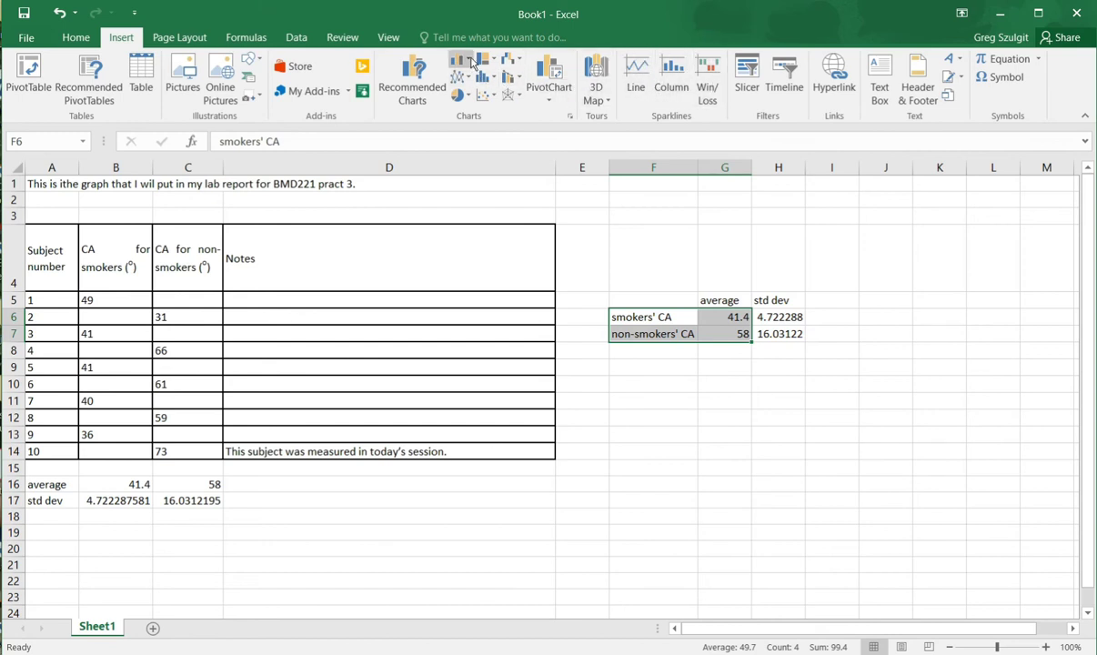
{"action": "left_click", "coordinate": [457, 60]}
{"action": "left_click", "coordinate": [467, 113]}
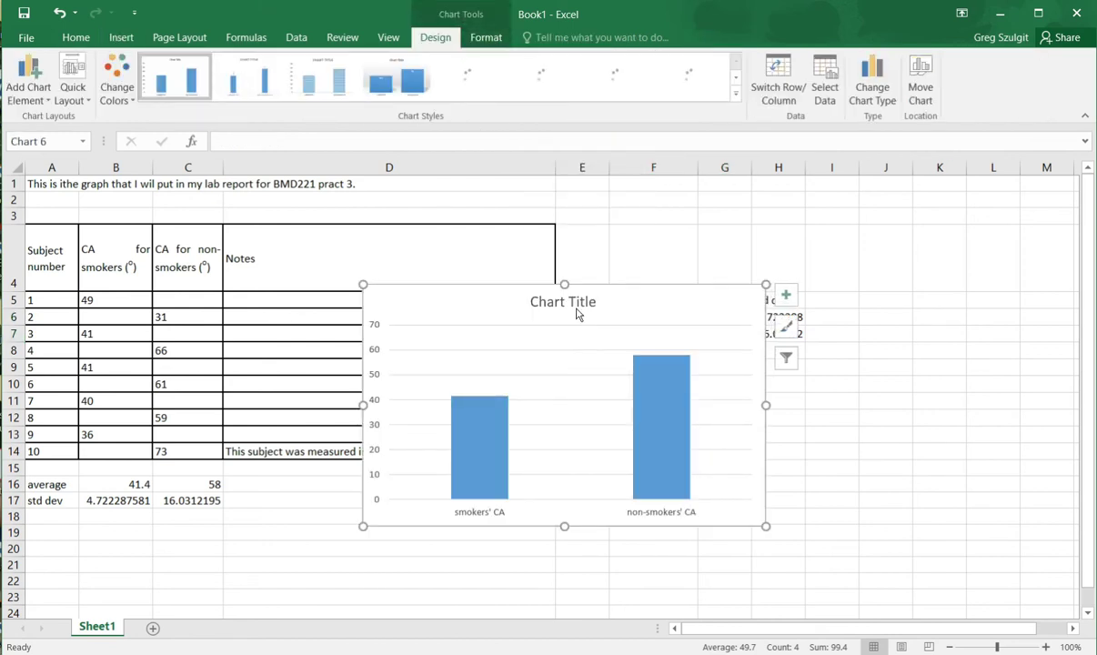
{"action": "left_click_drag", "start_coordinate": [673, 306], "coordinate": [873, 364]}
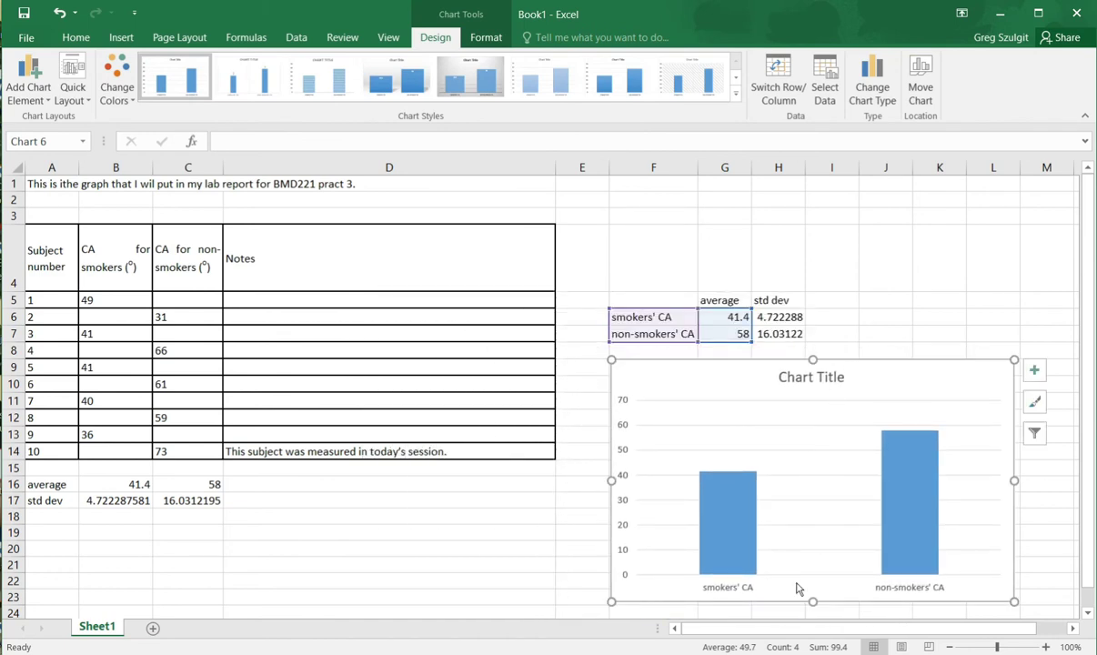
Add Standard Deviation error bars to the averages column series in the chart
{"action": "mouse_move", "coordinate": [753, 478]}
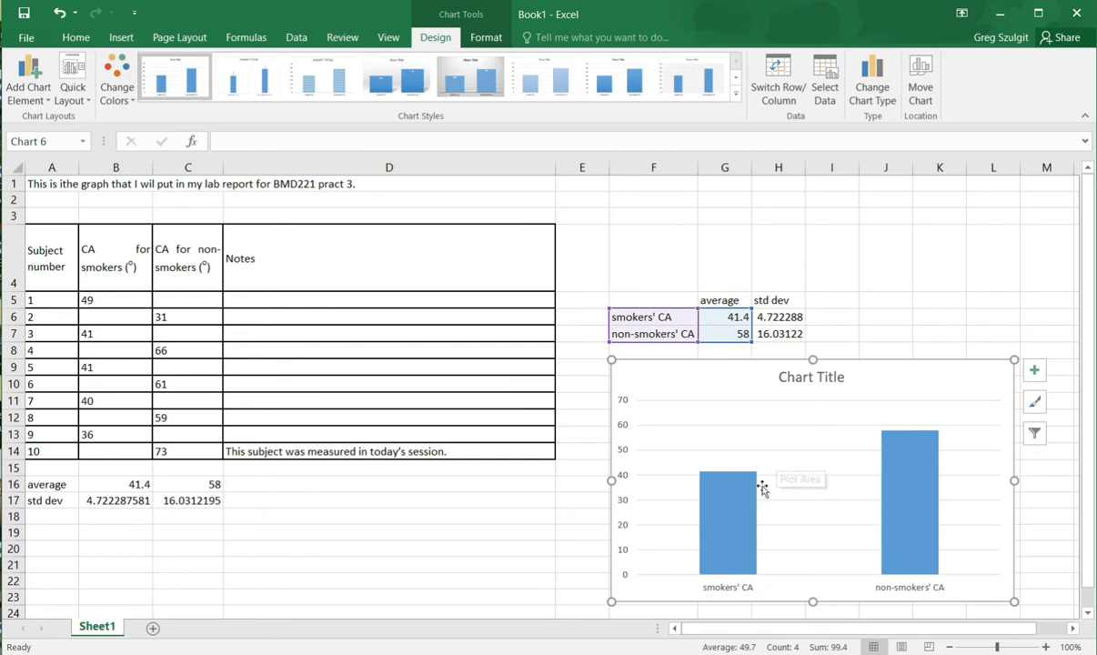
{"action": "left_click", "coordinate": [732, 485]}
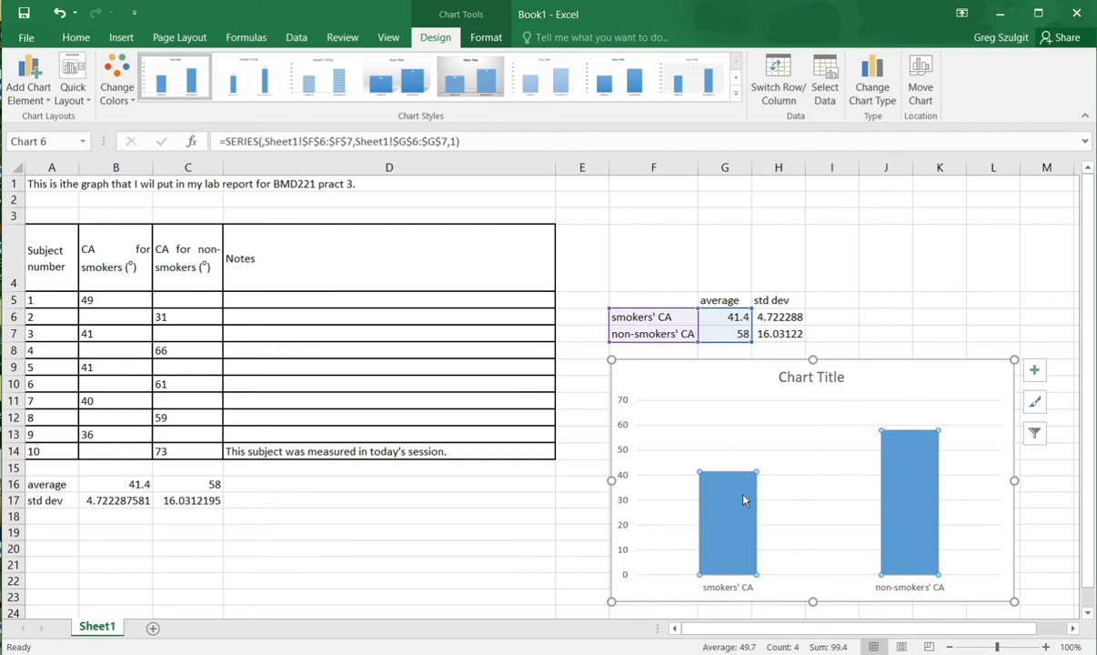
{"action": "mouse_move", "coordinate": [745, 494]}
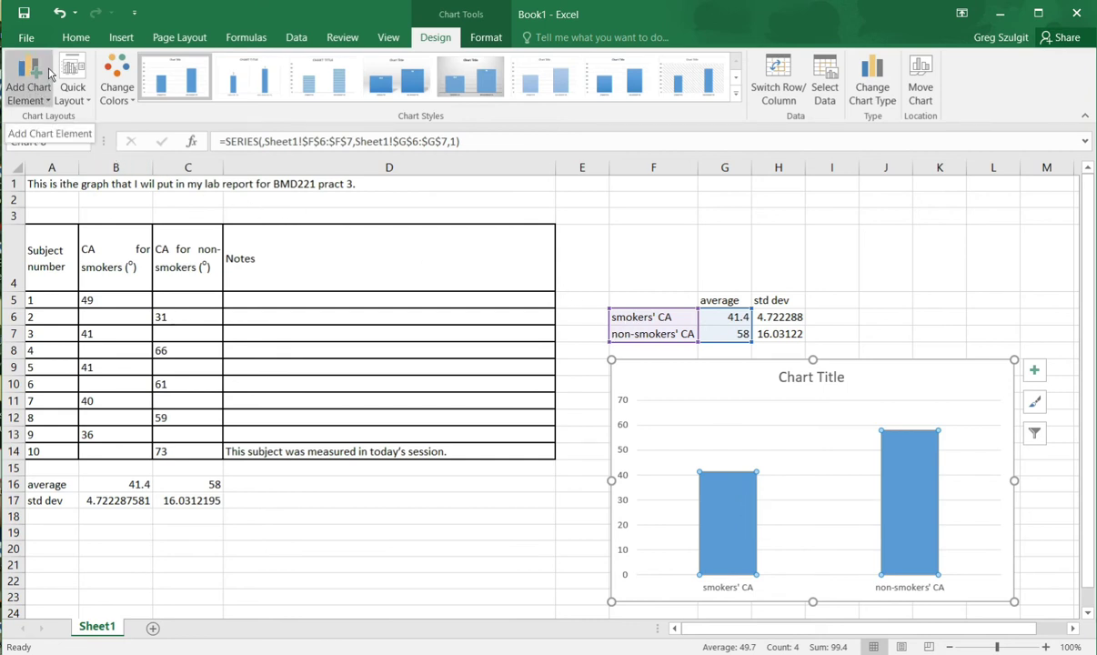
{"action": "left_click", "coordinate": [42, 100]}
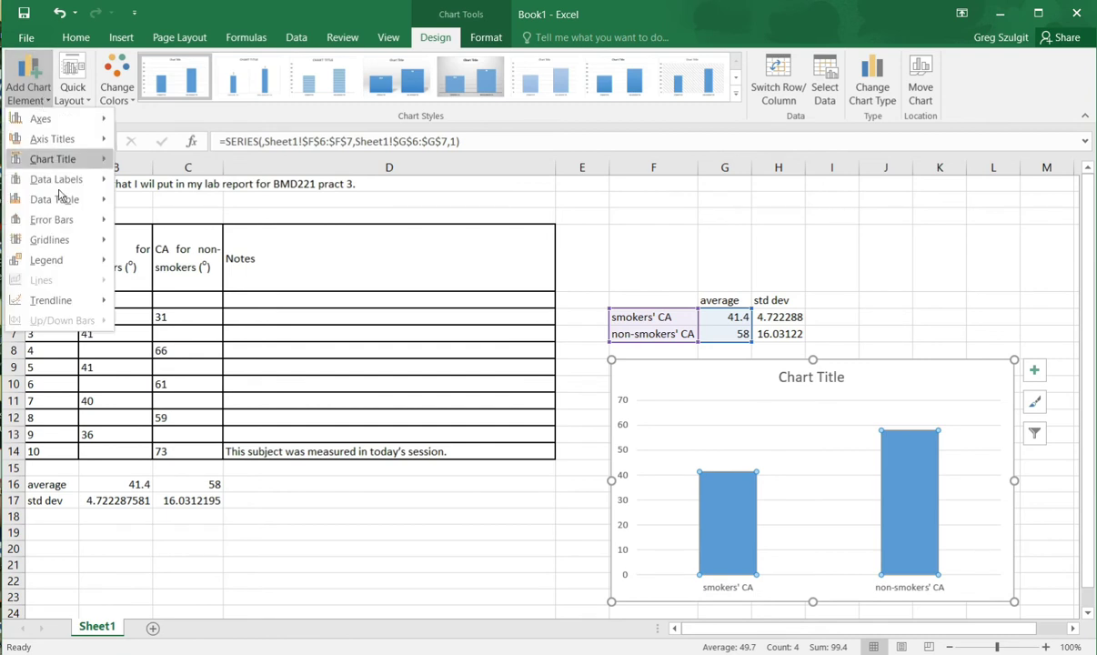
{"action": "mouse_move", "coordinate": [56, 218]}
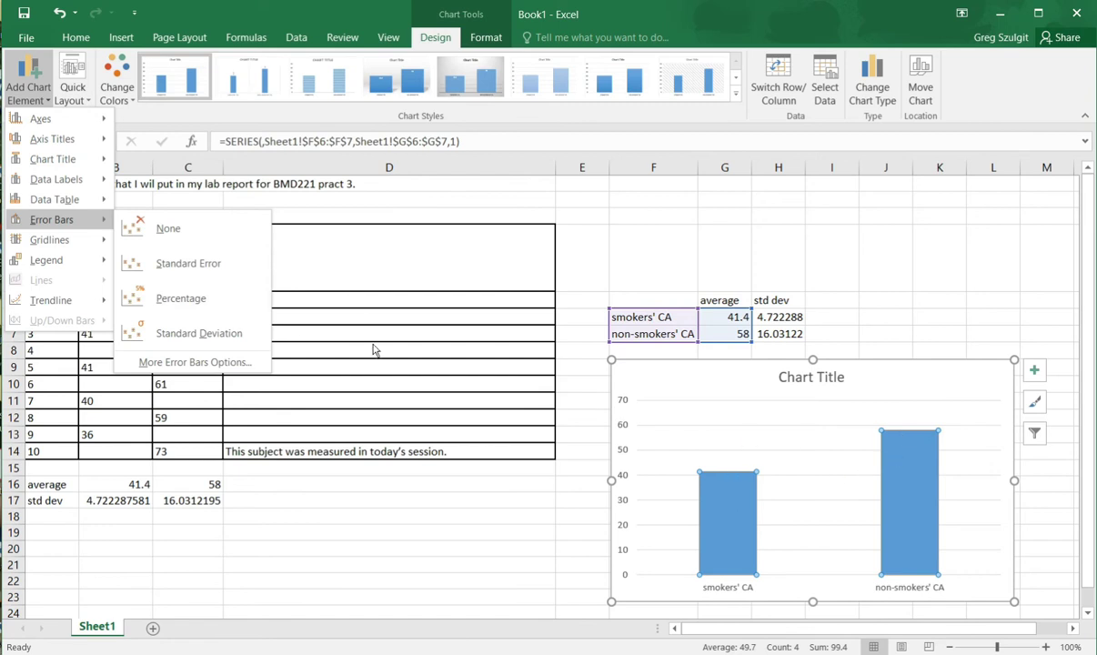
{"action": "left_click", "coordinate": [199, 332]}
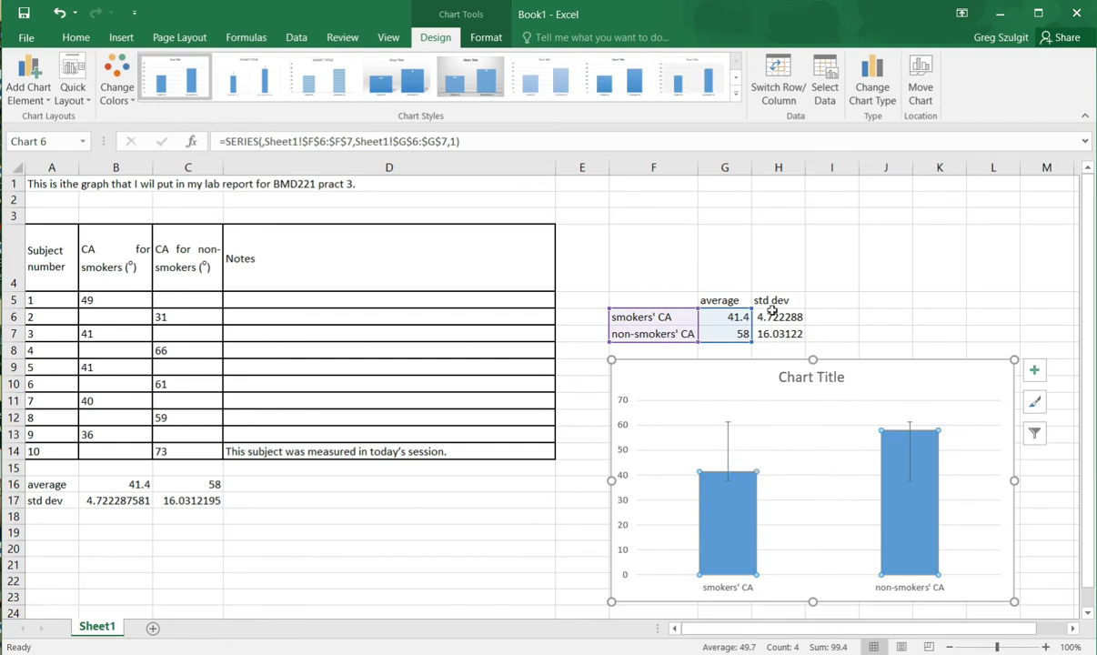
{"action": "mouse_move", "coordinate": [908, 469]}
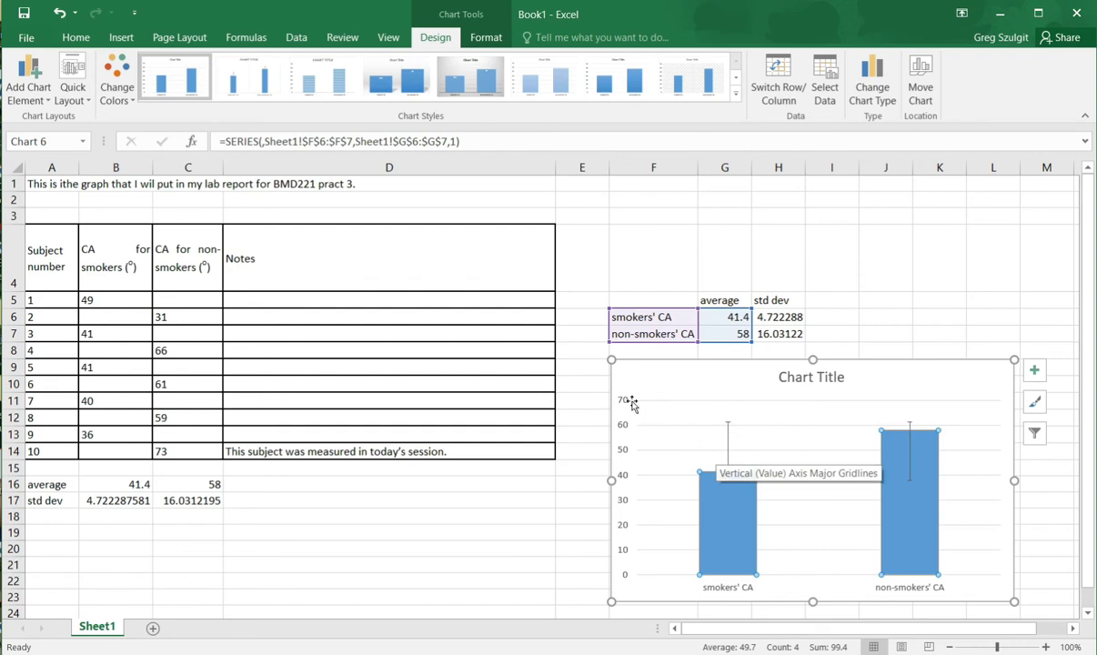
Format the chart's vertical error bars with direction Both, end style Cap and a custom error amount
{"action": "left_click", "coordinate": [39, 95]}
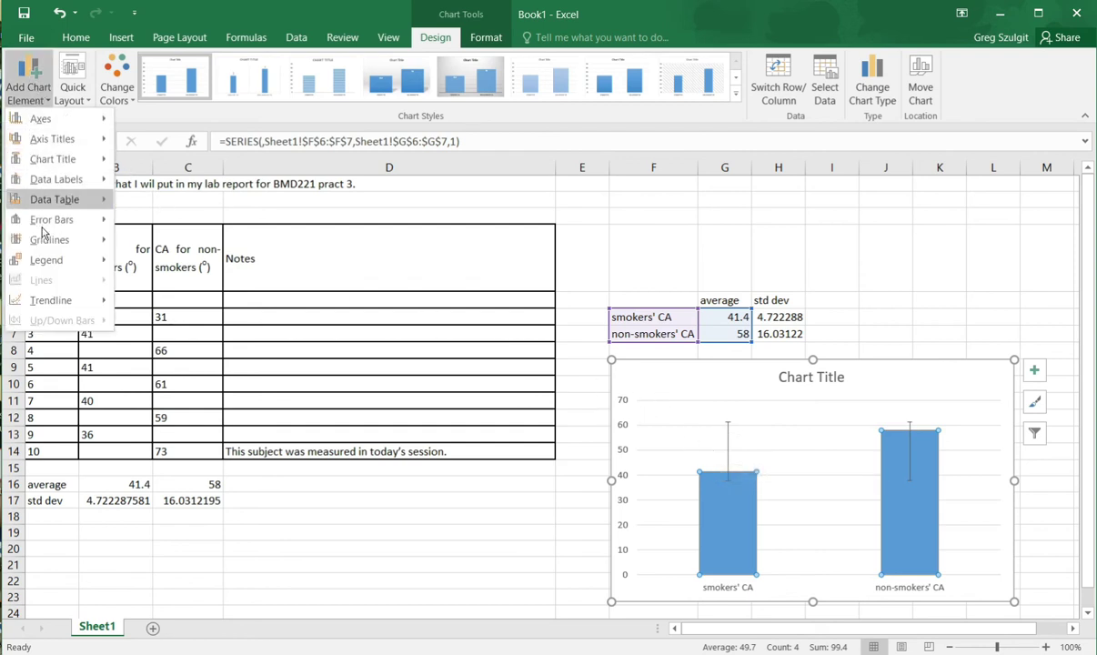
{"action": "mouse_move", "coordinate": [52, 220]}
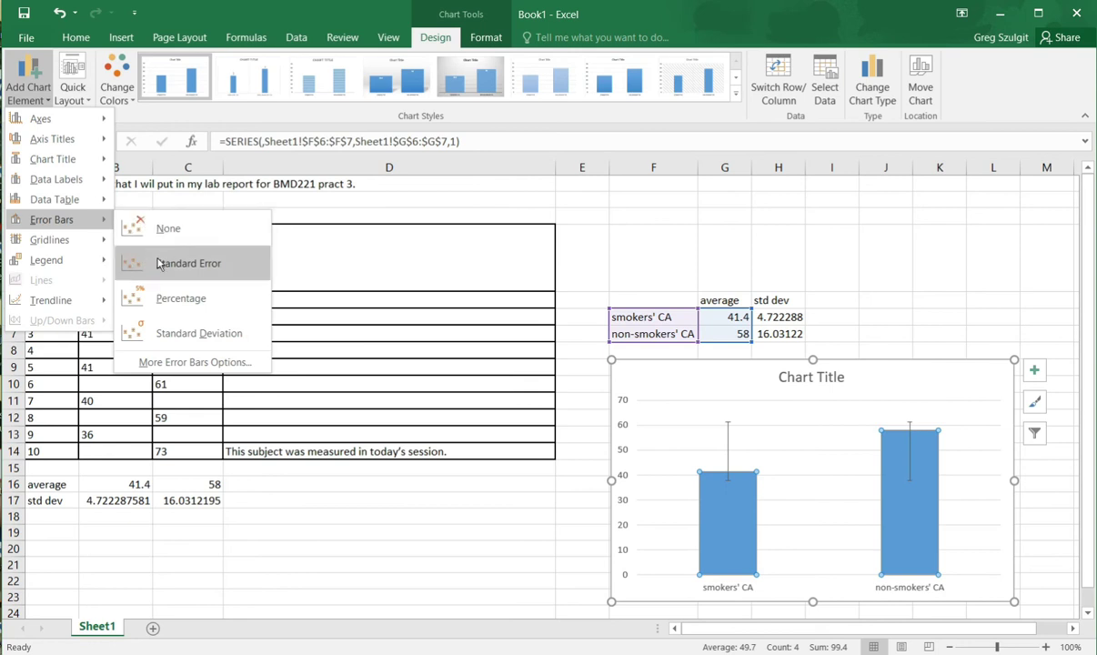
{"action": "left_click", "coordinate": [200, 361]}
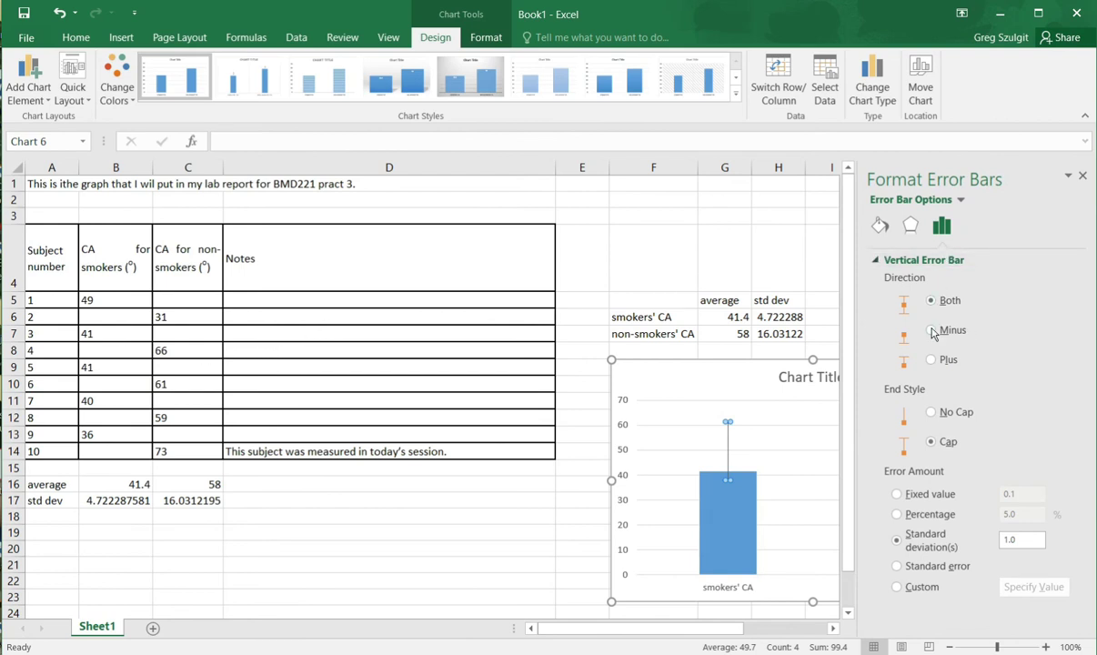
{"action": "left_click", "coordinate": [931, 360]}
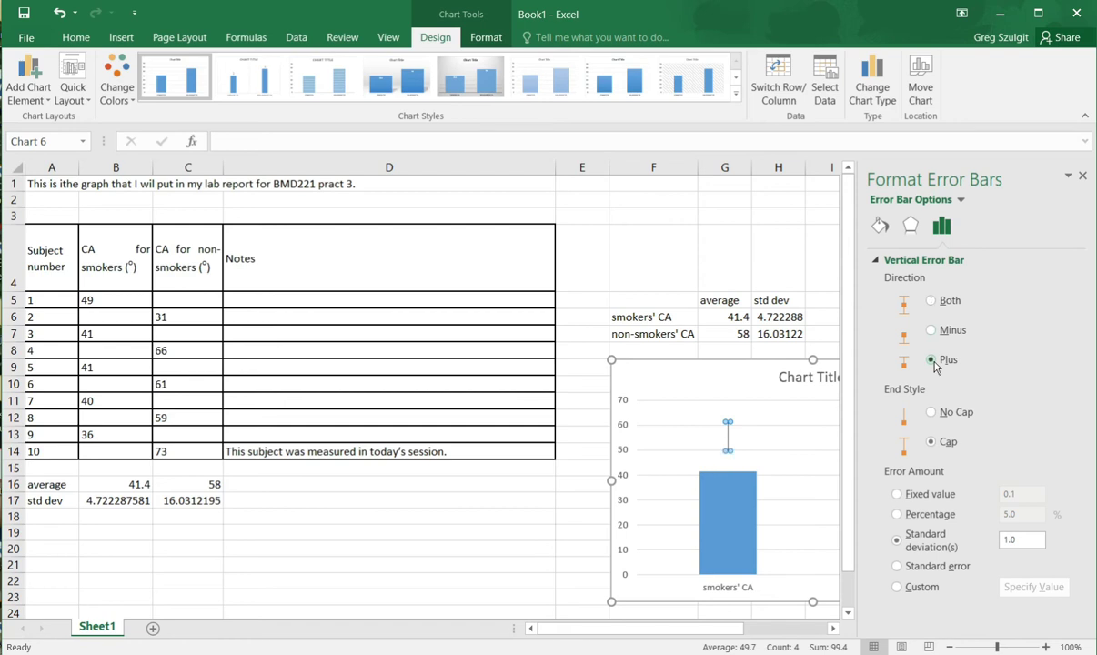
{"action": "left_click", "coordinate": [931, 302]}
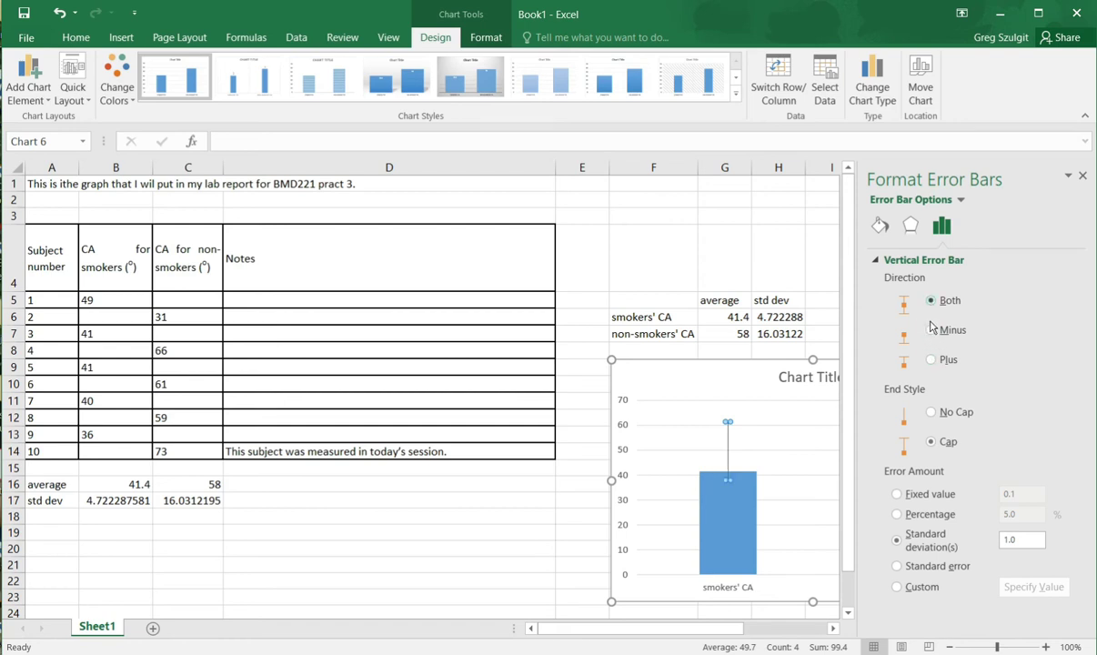
{"action": "left_click", "coordinate": [931, 413]}
{"action": "left_click", "coordinate": [931, 442]}
{"action": "left_click", "coordinate": [896, 588]}
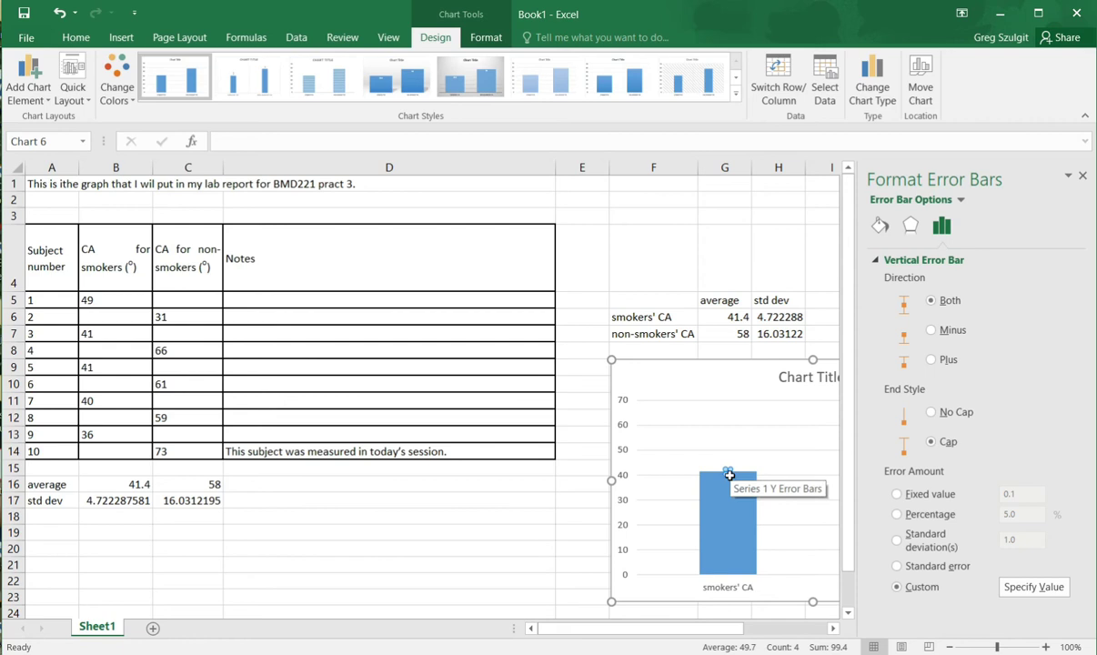
Specify the standard deviations in H6:H7 as both the positive and negative custom error values, apply them and close the error bar formatting
{"action": "left_click", "coordinate": [1033, 591]}
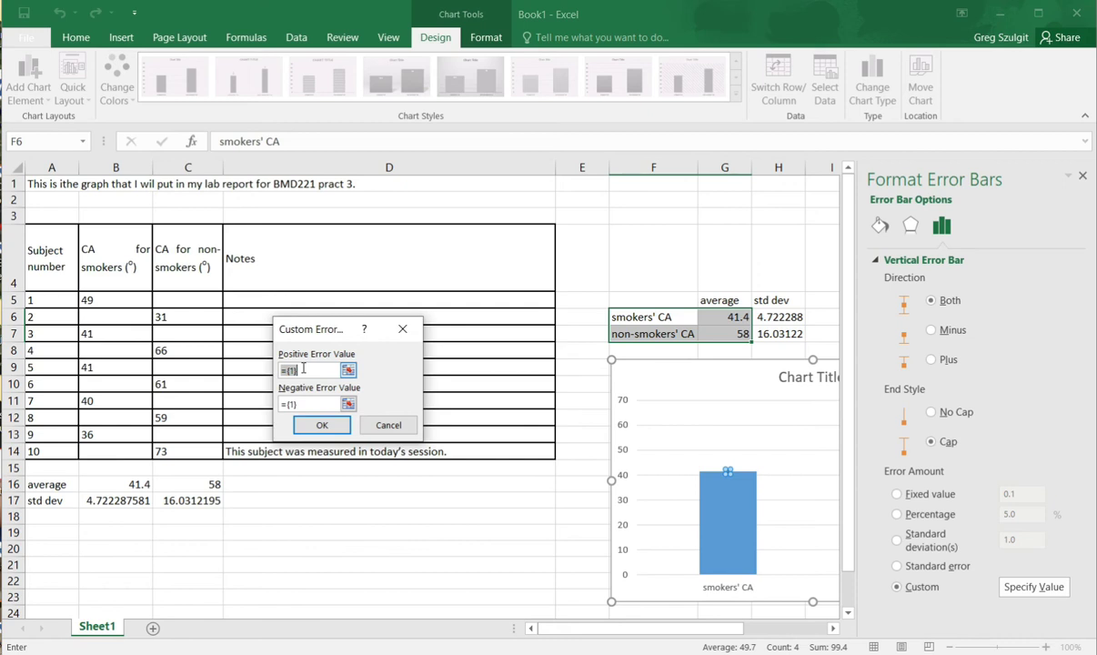
{"action": "type", "text": "="}
{"action": "left_click_drag", "start_coordinate": [774, 316], "coordinate": [775, 329]}
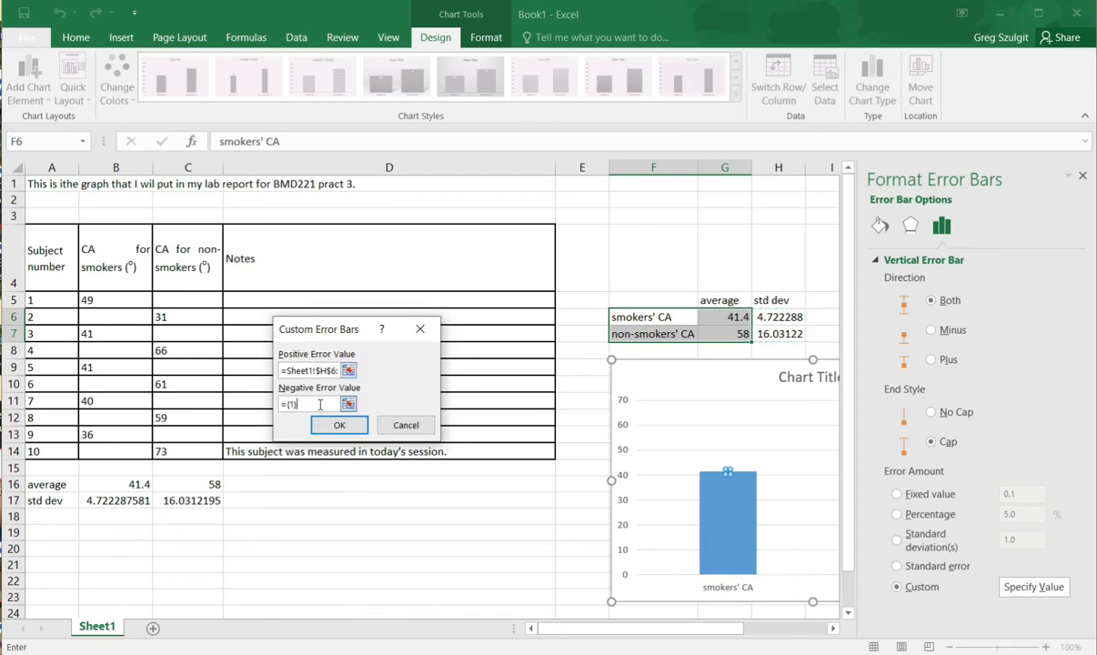
{"action": "key", "text": "BackSpace"}
{"action": "key", "text": "BackSpace"}
{"action": "key", "text": "BackSpace"}
{"action": "key", "text": "BackSpace"}
{"action": "left_click_drag", "start_coordinate": [784, 319], "coordinate": [784, 336]}
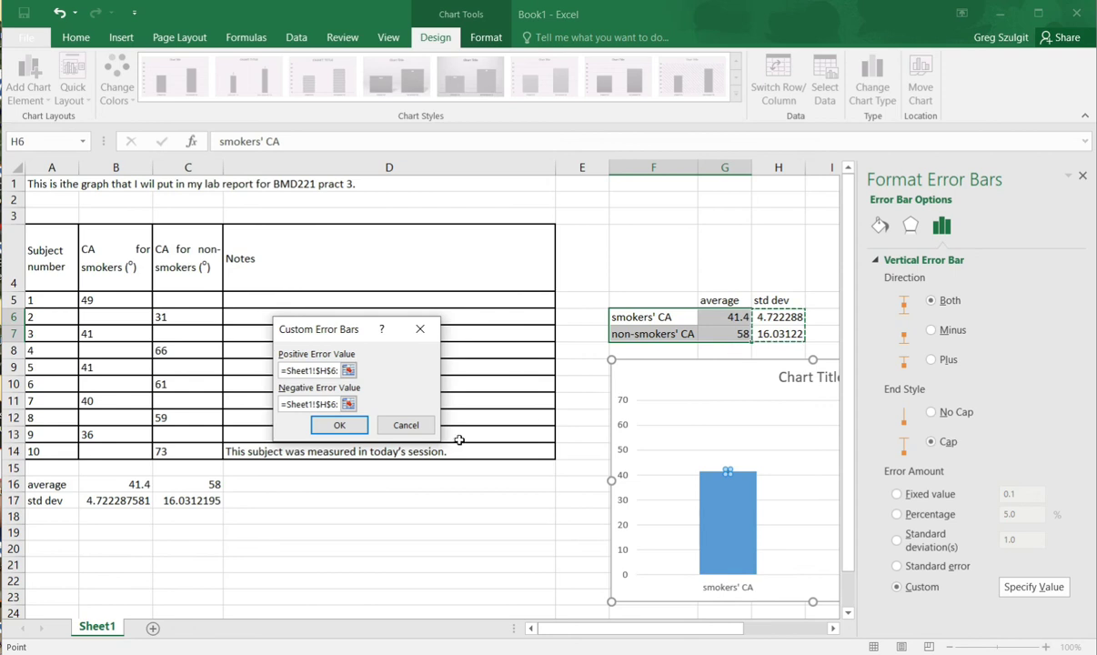
{"action": "left_click", "coordinate": [360, 427]}
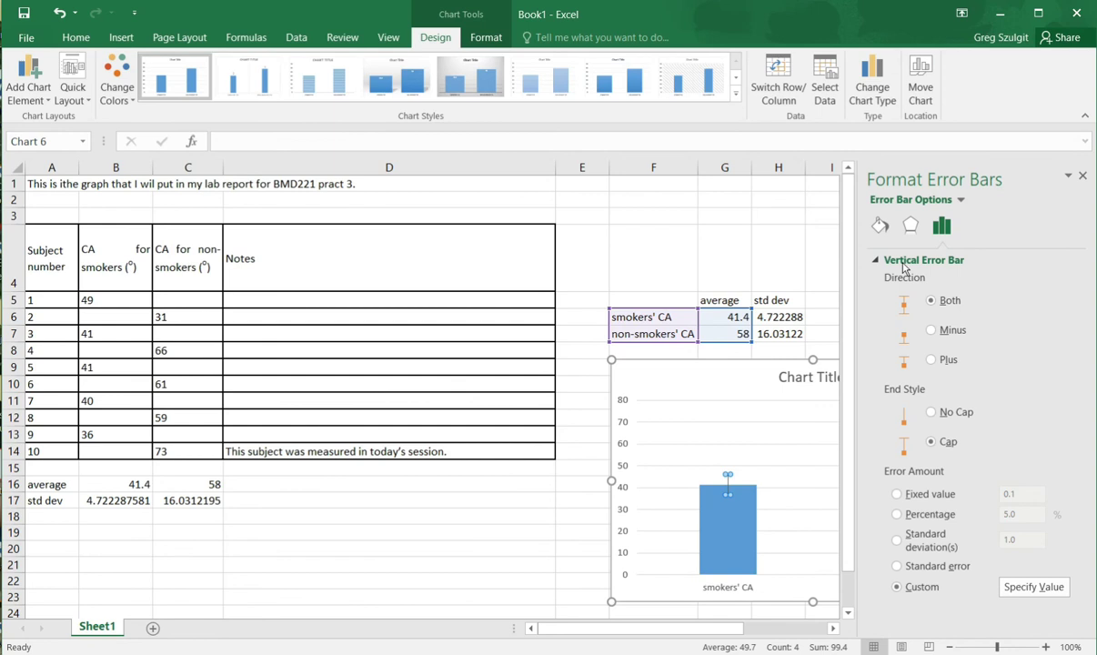
{"action": "left_click", "coordinate": [1081, 175]}
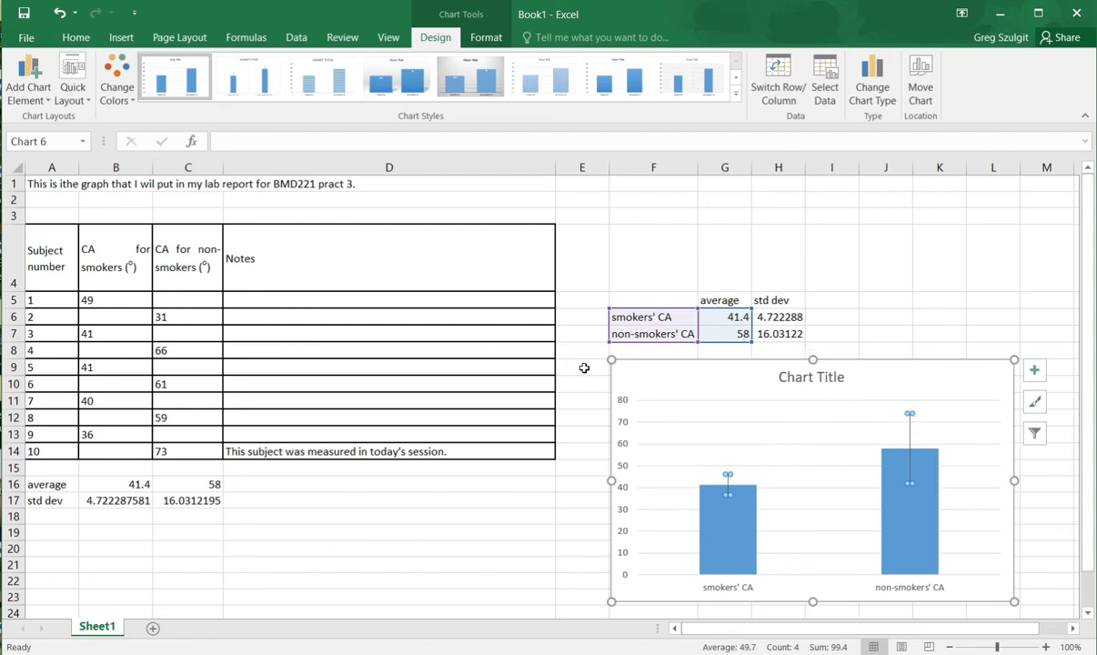
Enlarge the chart up to row 1 and across part of column D, and delete the leading "Chart T" from its title
{"action": "mouse_move", "coordinate": [612, 360]}
{"action": "left_mouse_down"}
{"action": "mouse_move", "coordinate": [569, 314]}
{"action": "mouse_move", "coordinate": [457, 242]}
{"action": "mouse_move", "coordinate": [427, 175]}
{"action": "left_mouse_up"}
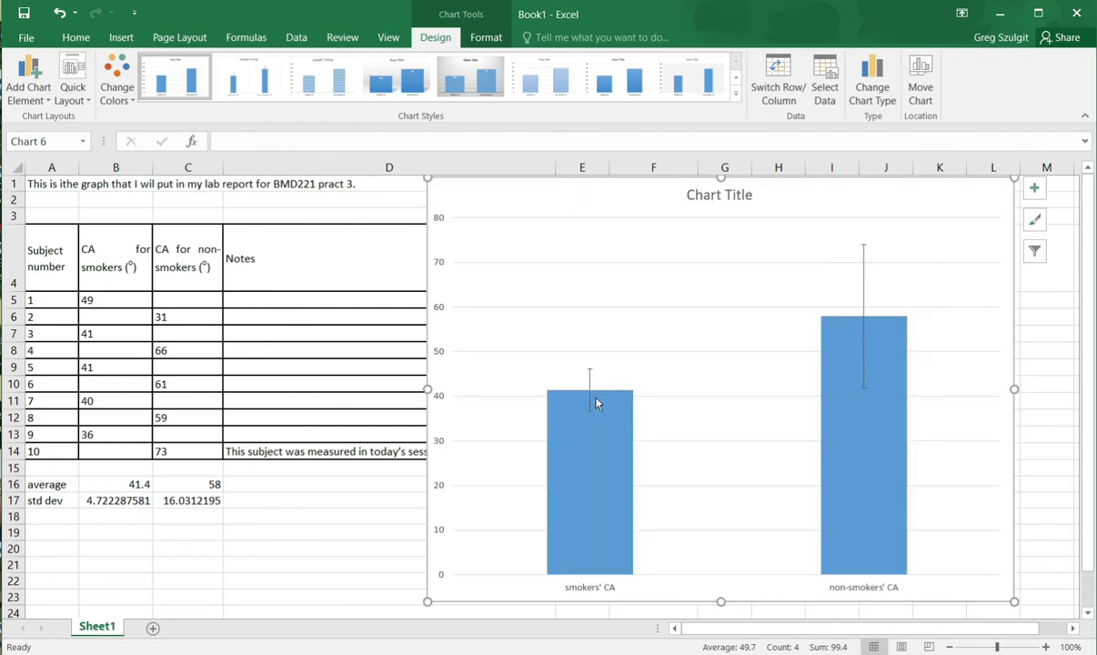
{"action": "left_click", "coordinate": [729, 200]}
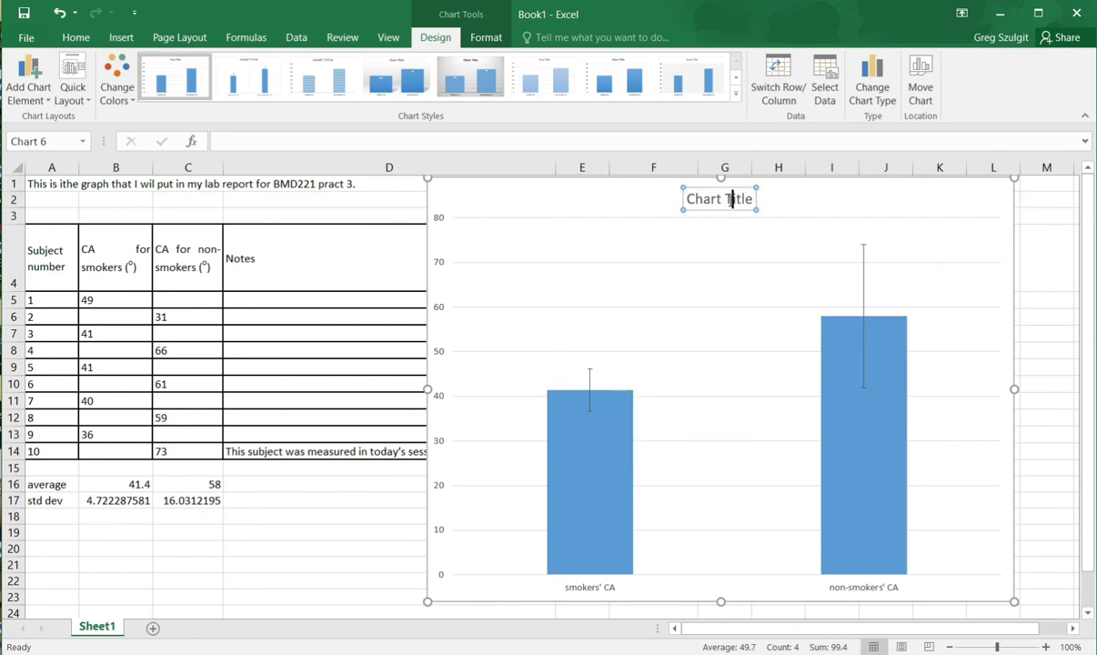
{"action": "key", "text": "BackSpace"}
{"action": "key", "text": "BackSpace"}
{"action": "key", "text": "BackSpace"}
{"action": "key", "text": "BackSpace"}
{"action": "key", "text": "BackSpace"}
{"action": "key", "text": "BackSpace"}
{"action": "key", "text": "BackSpace"}
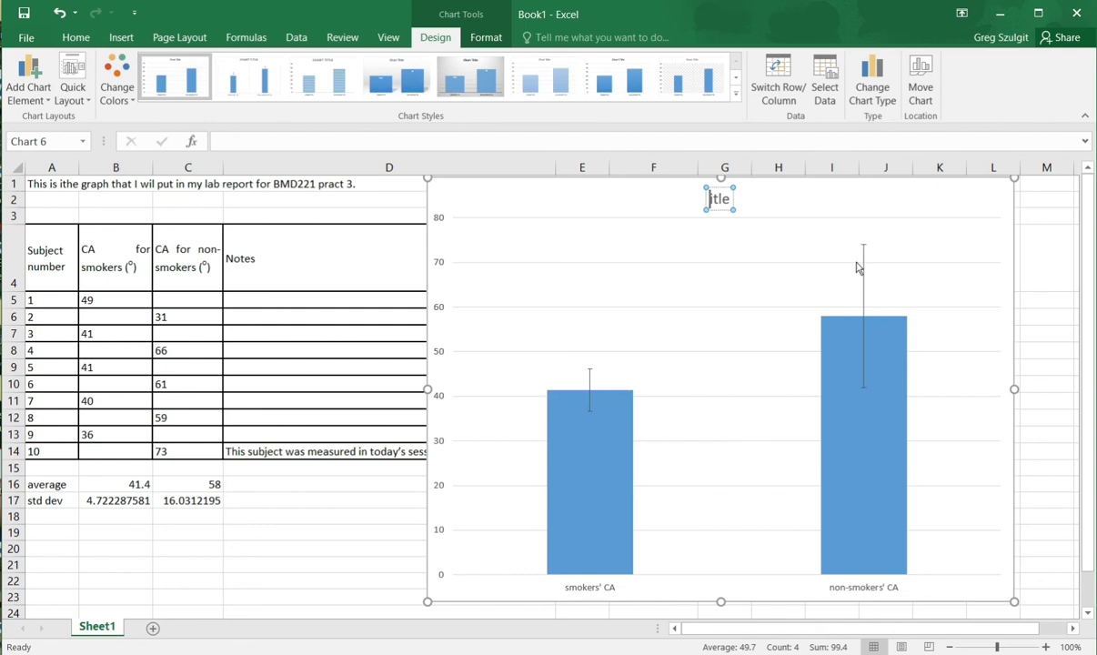
Shrink the chart so its upper corner sits near the top of cell F6, and deselect it by selecting cell J5
{"action": "mouse_move", "coordinate": [832, 337]}
{"action": "mouse_move", "coordinate": [864, 407]}
{"action": "left_click", "coordinate": [429, 169]}
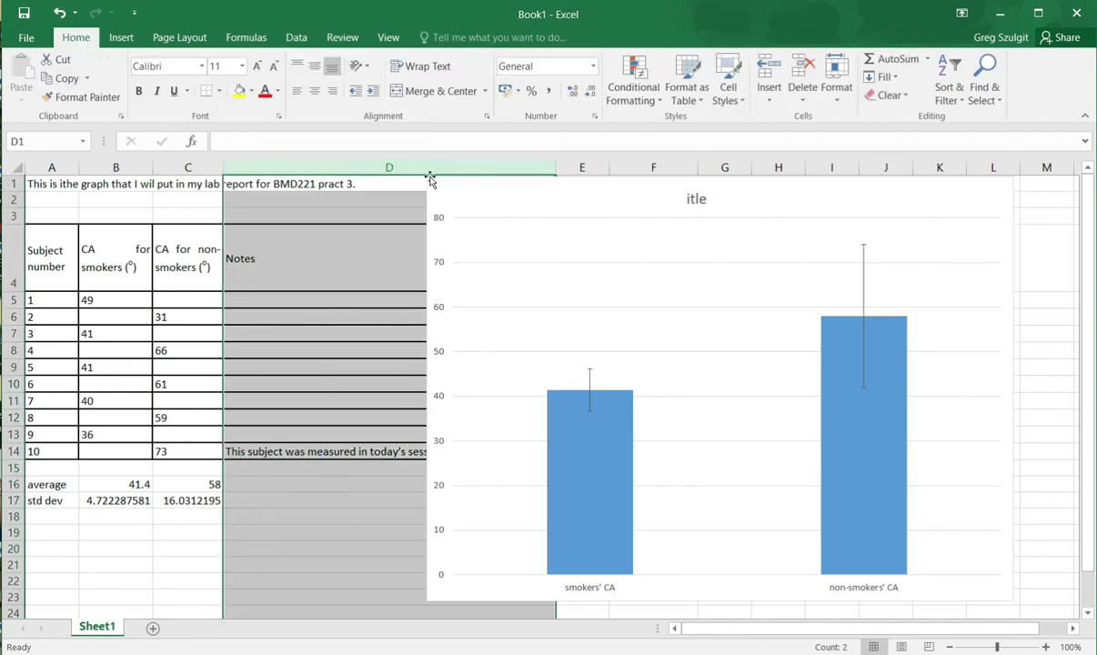
{"action": "left_click", "coordinate": [429, 176]}
{"action": "left_click_drag", "start_coordinate": [429, 176], "coordinate": [627, 306]}
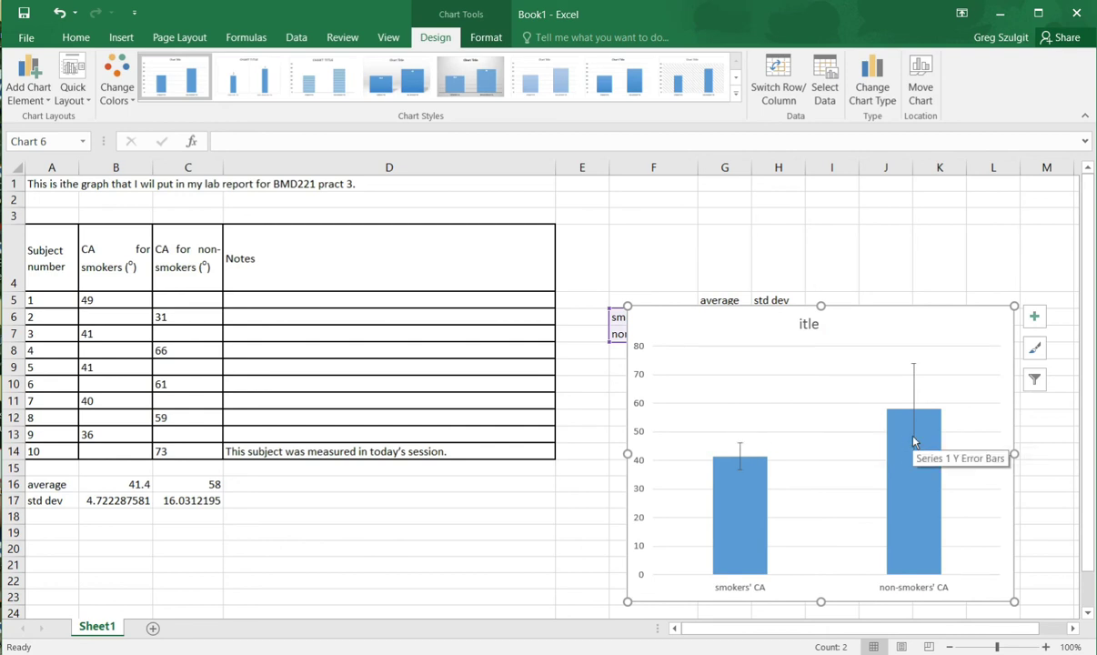
{"action": "left_click", "coordinate": [875, 298]}
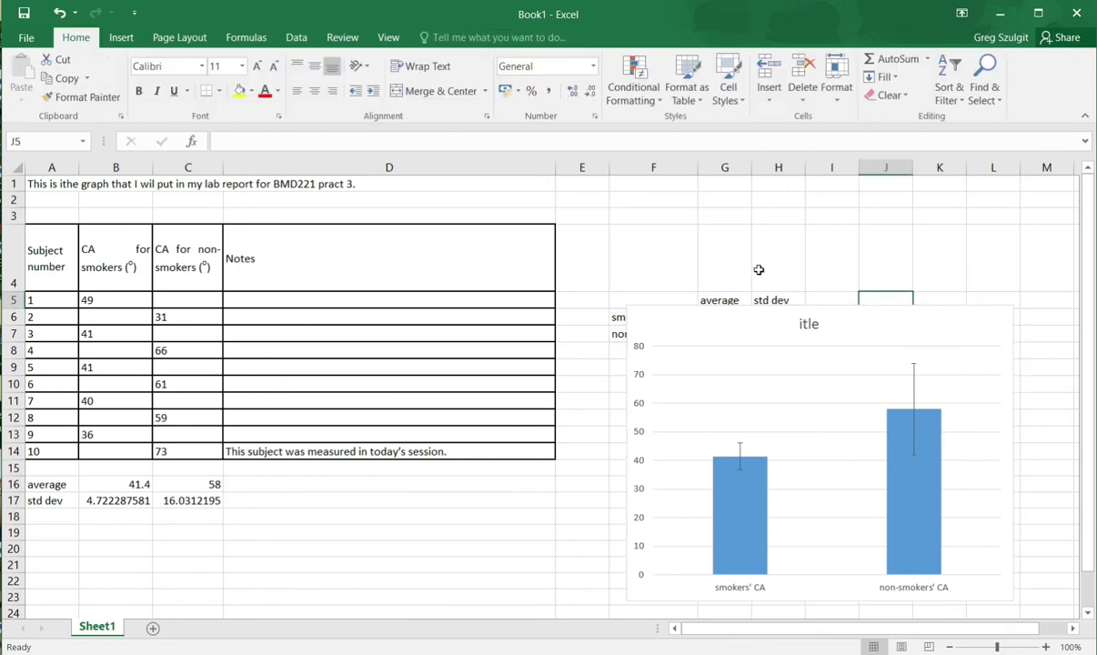